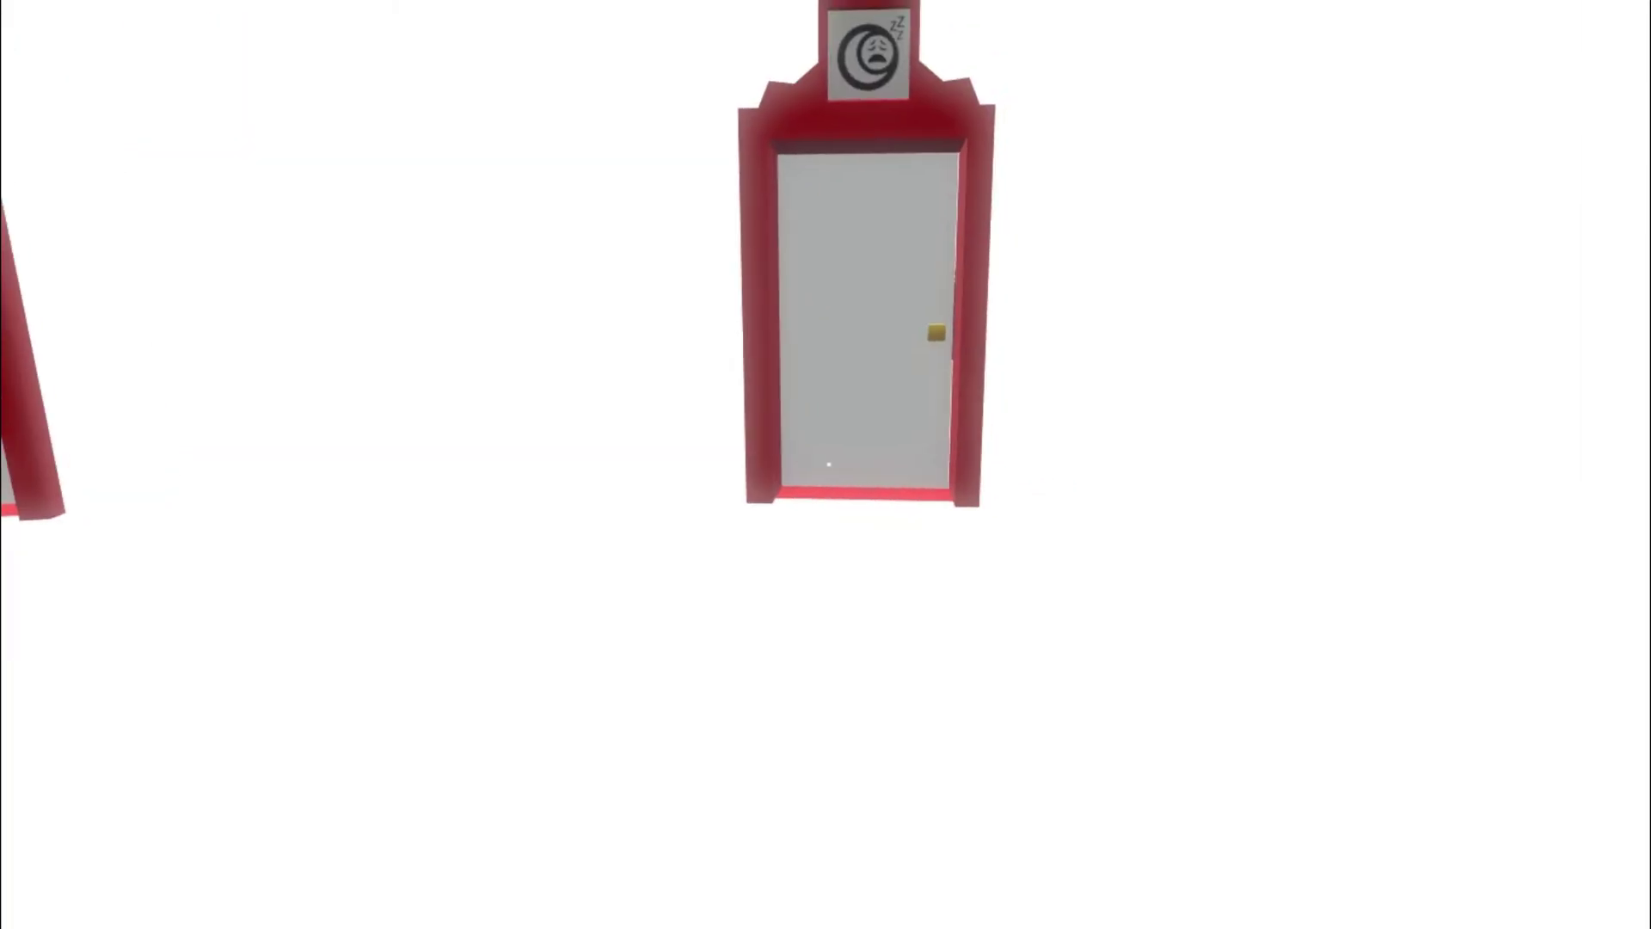
pyautogui.press('Escape')
pyautogui.press('Return')
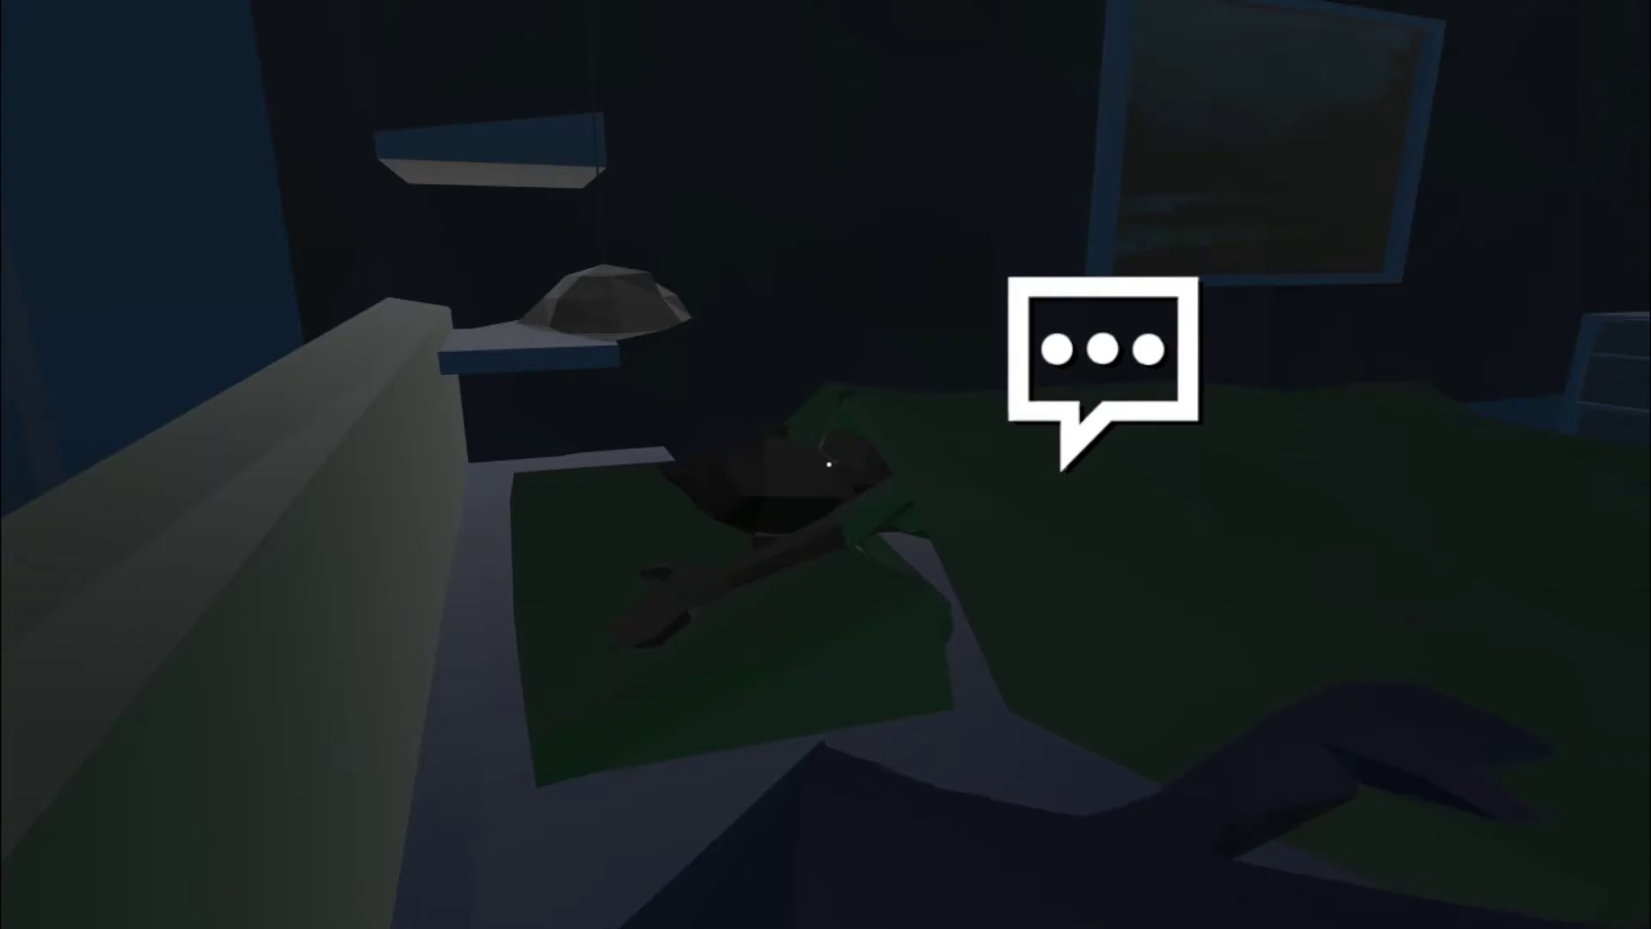
pyautogui.click(827, 462)
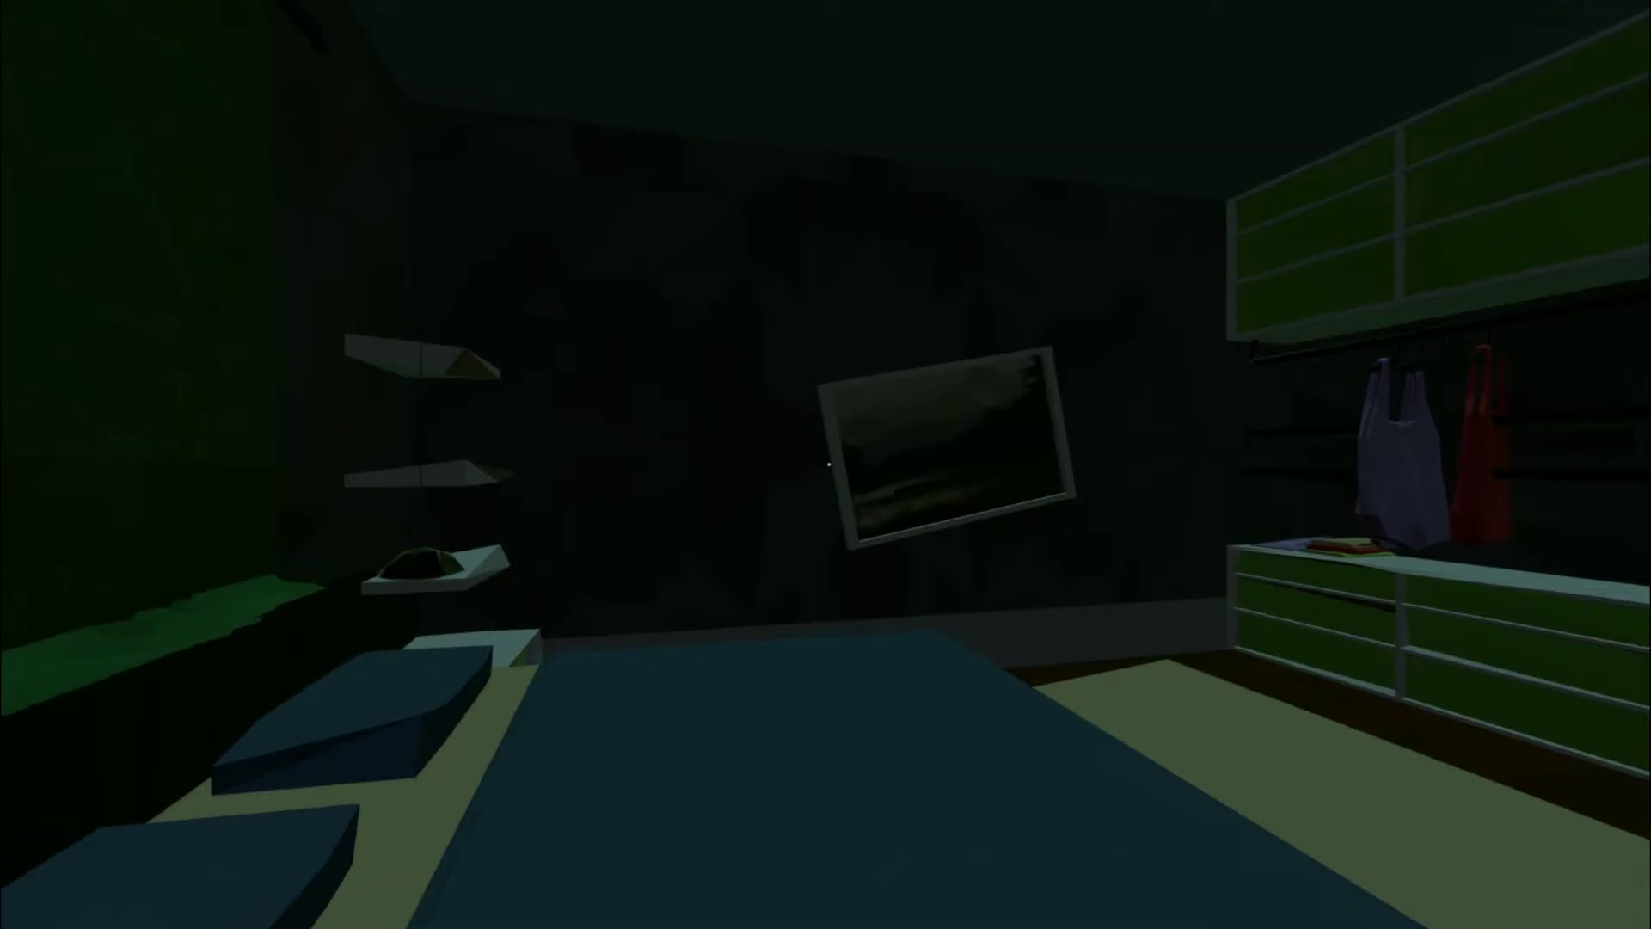
pyautogui.moveTo(826, 462); pyautogui.dragTo(826, 463)
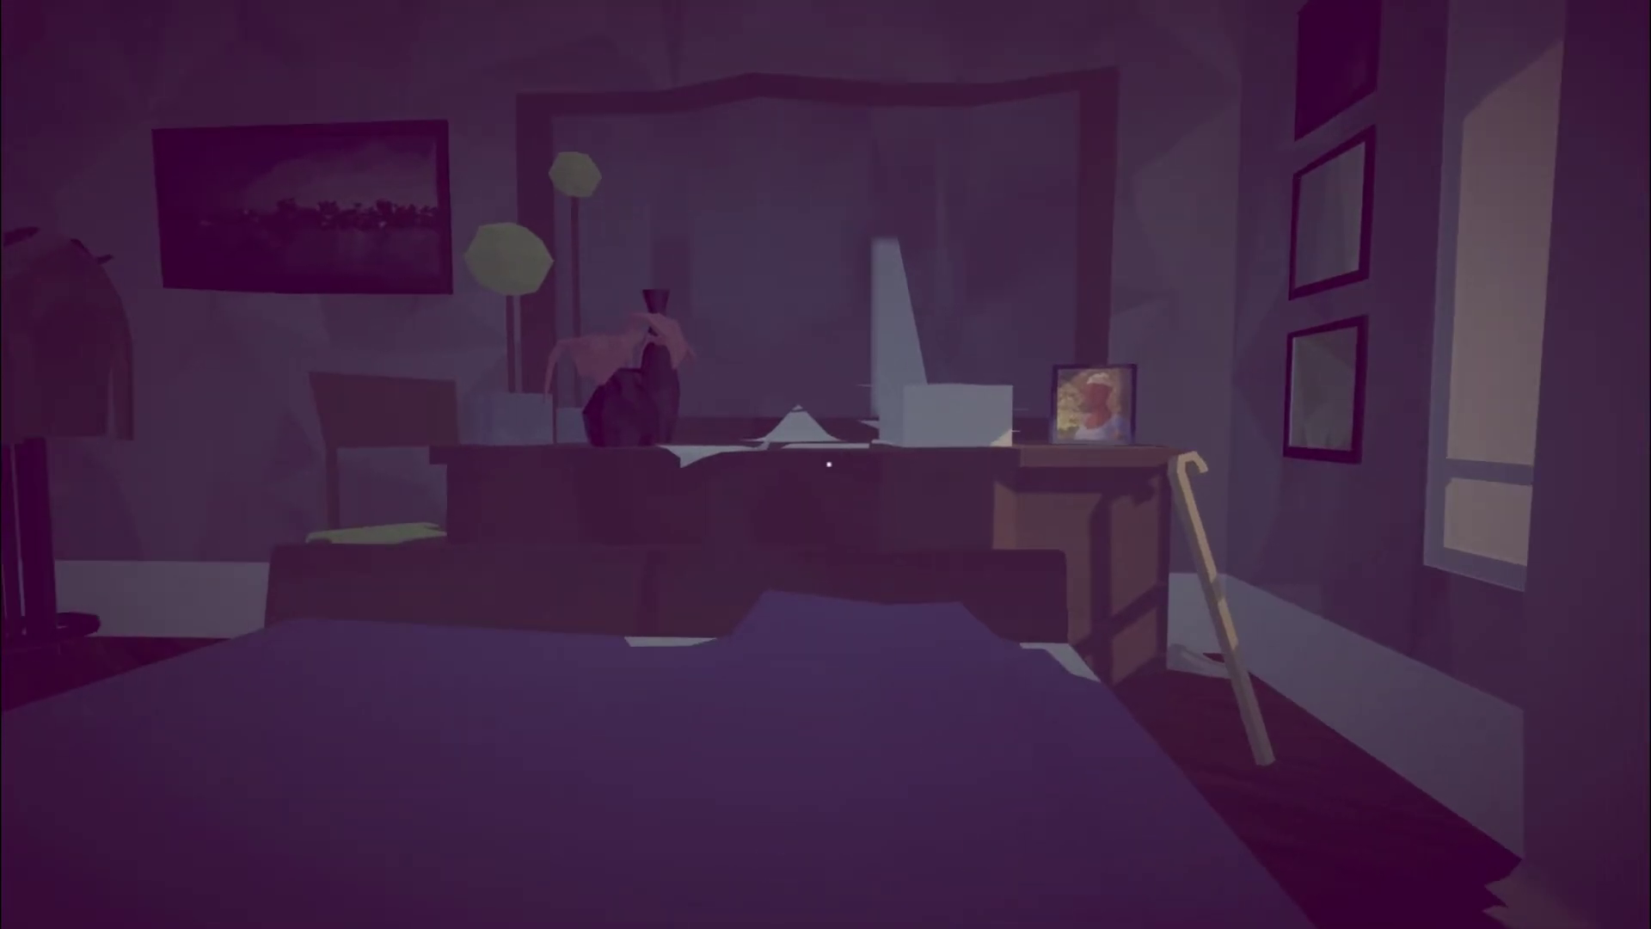
pyautogui.moveTo(829, 465); pyautogui.dragTo(829, 464)
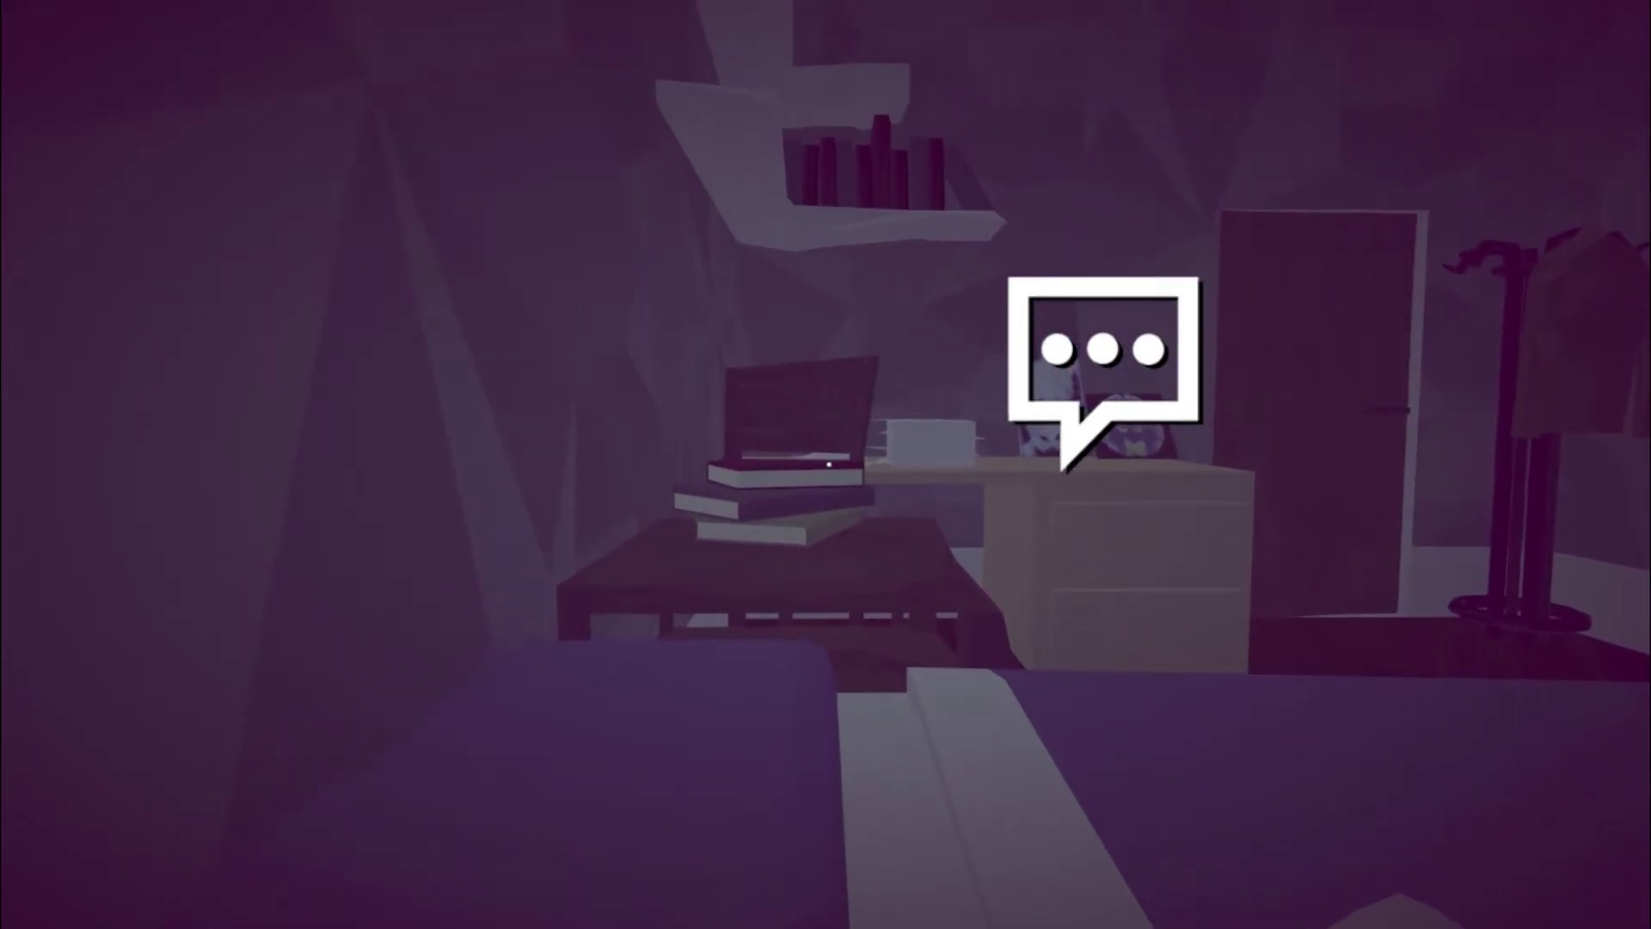
pyautogui.click(829, 464)
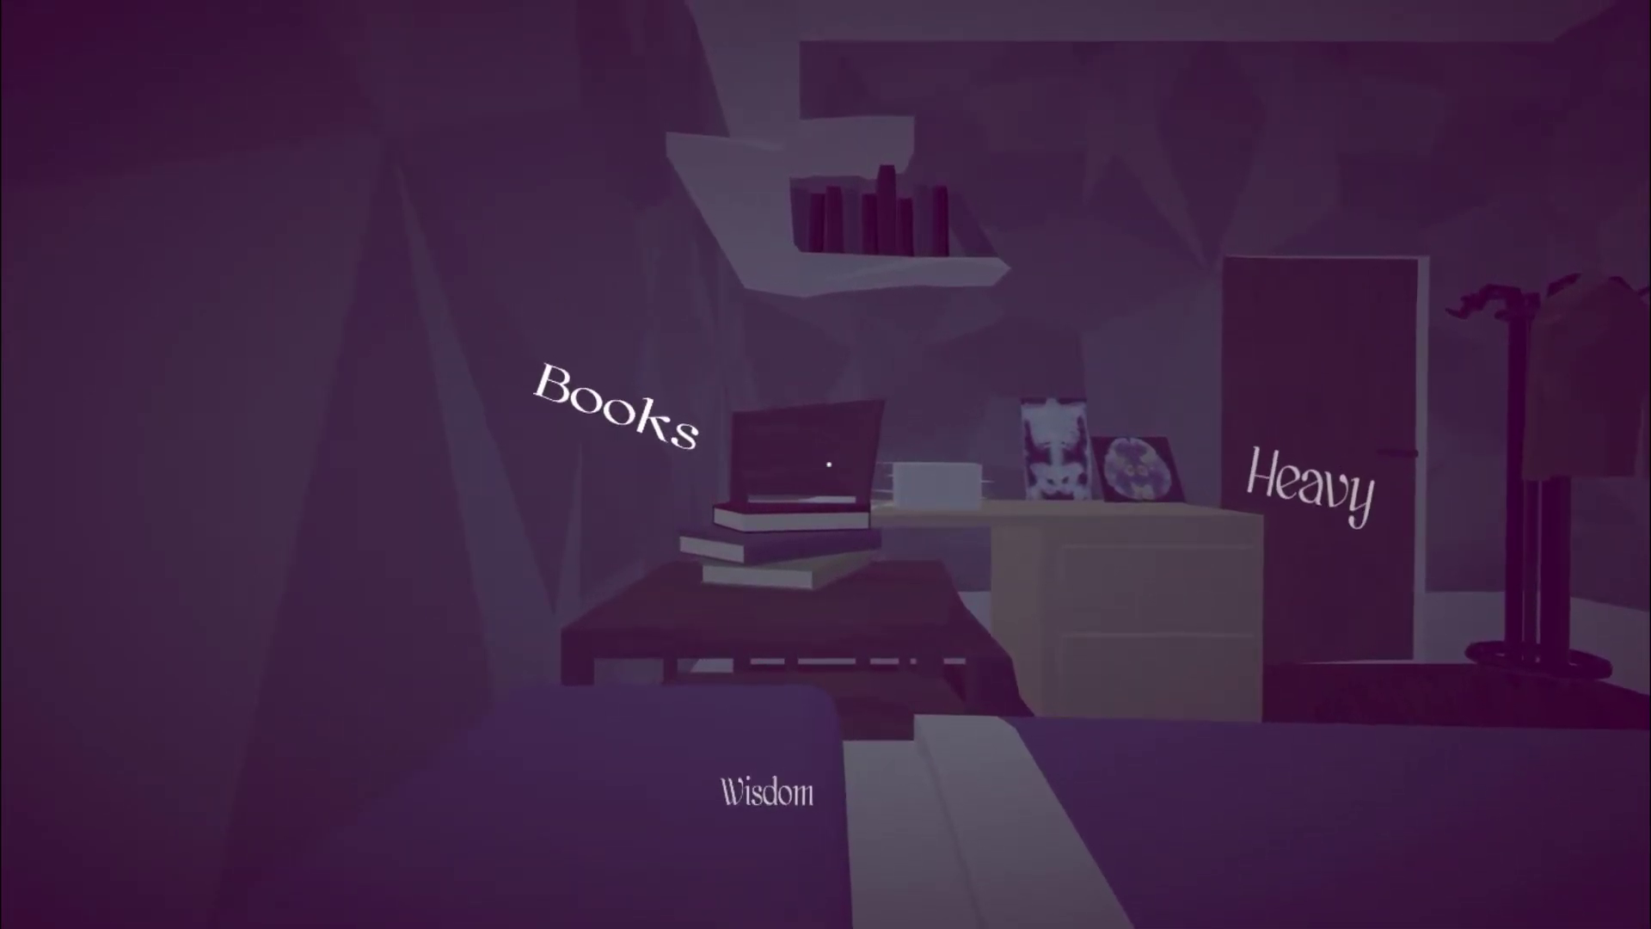
pyautogui.moveTo(829, 464); pyautogui.dragTo(829, 464)
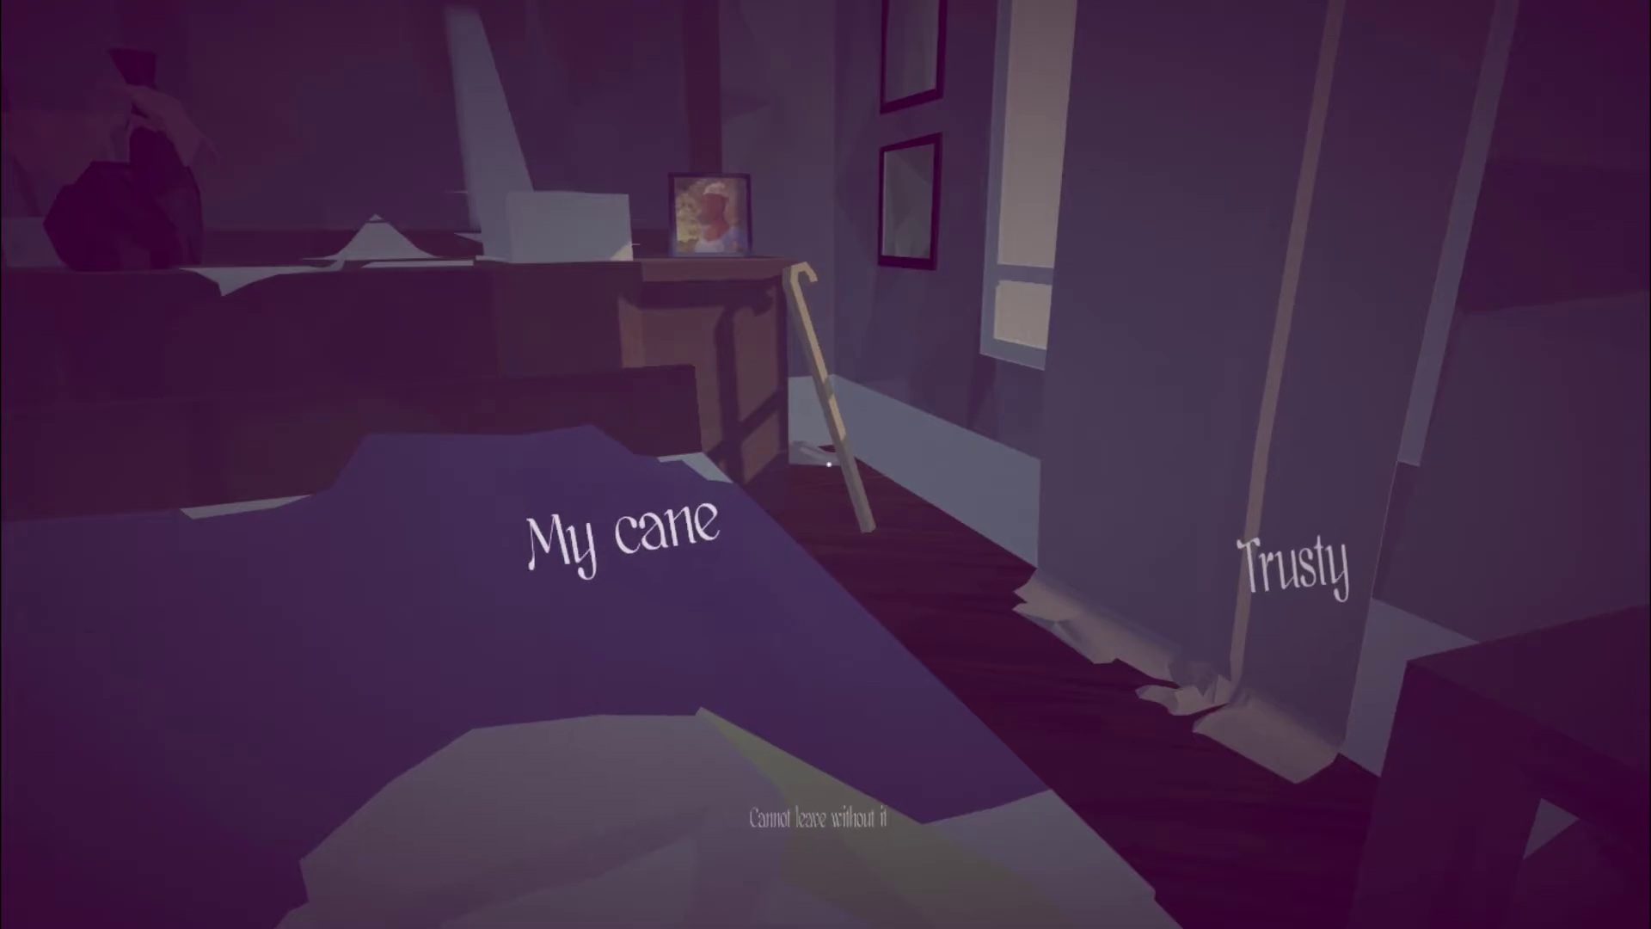
pyautogui.moveTo(826, 465); pyautogui.dragTo(829, 465)
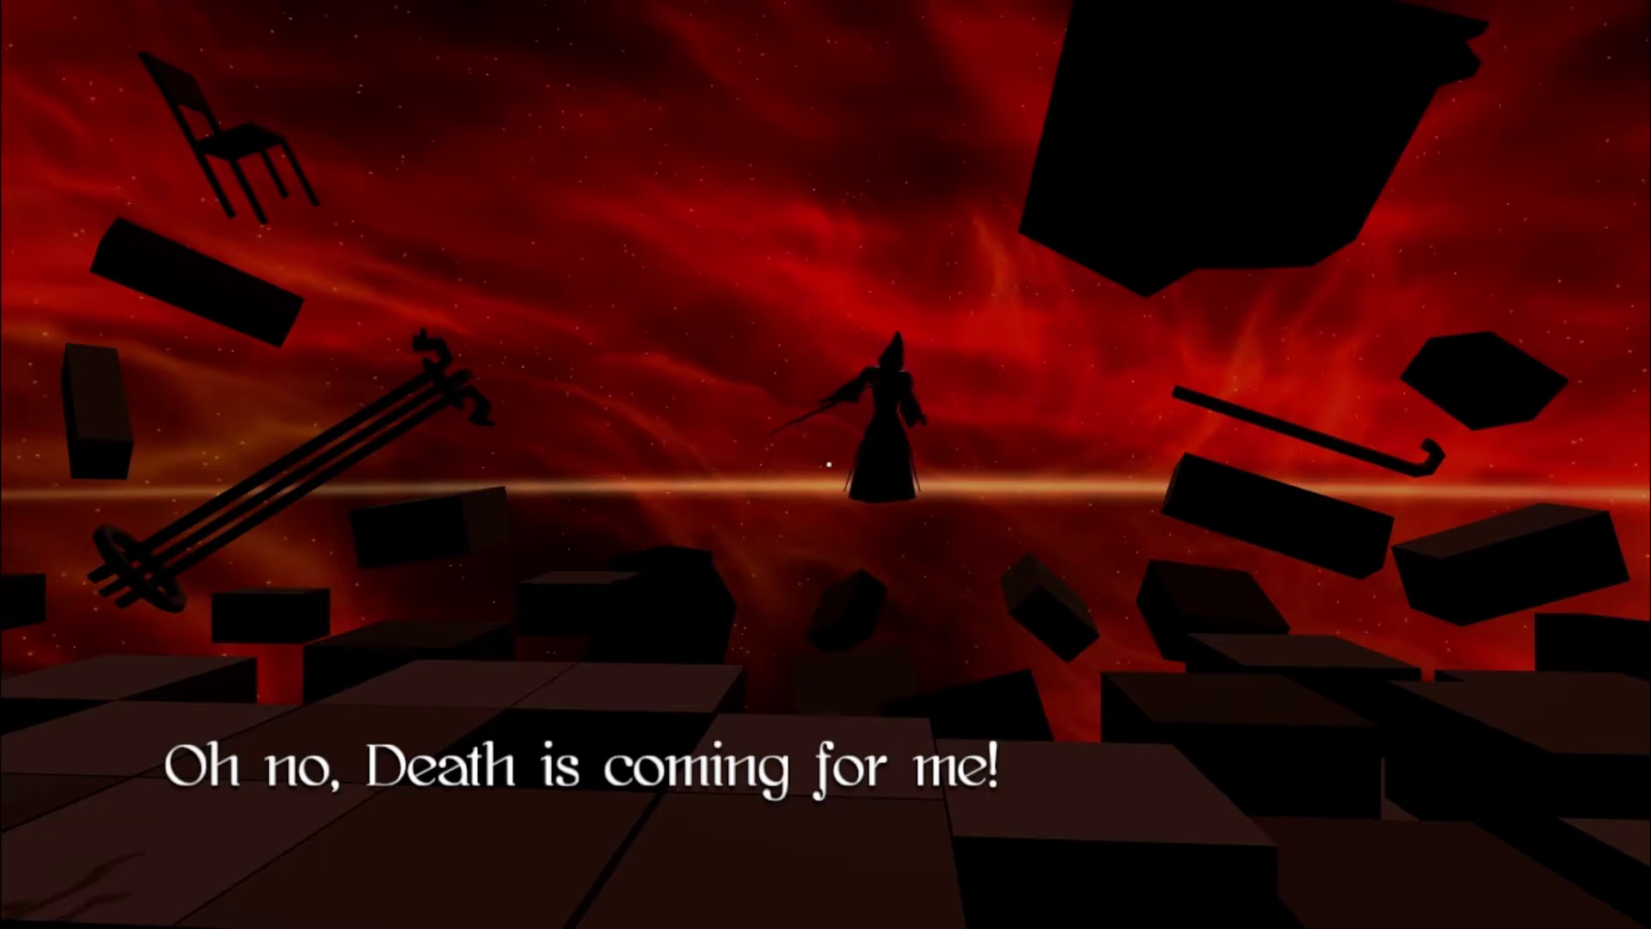
pyautogui.press('w')
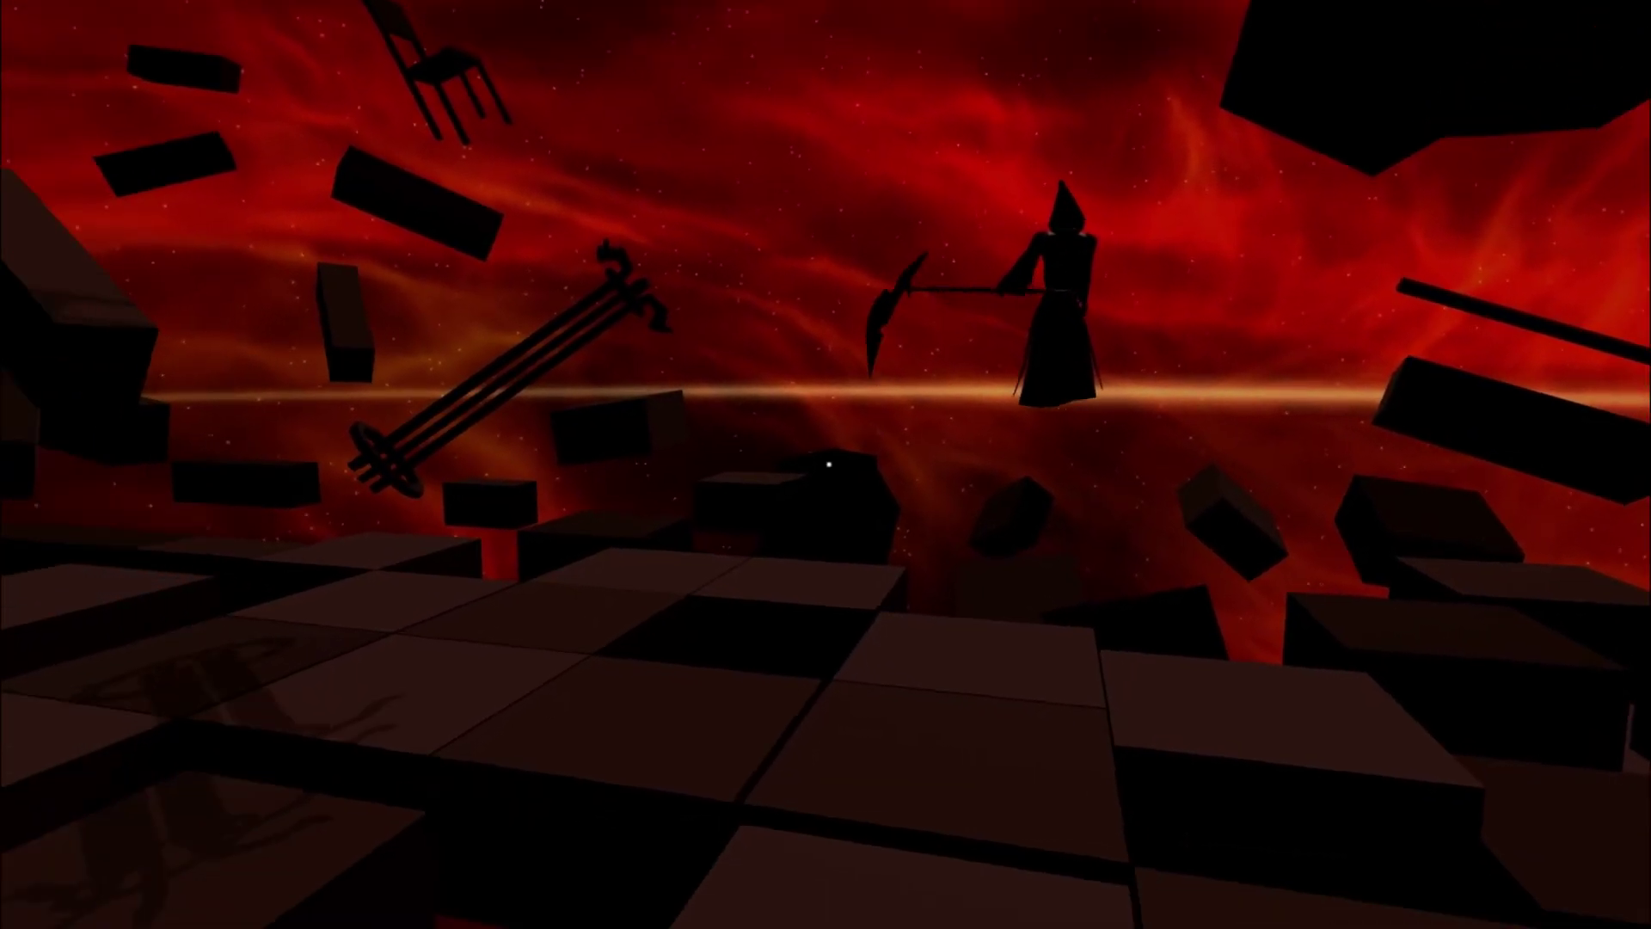
pyautogui.press('w')
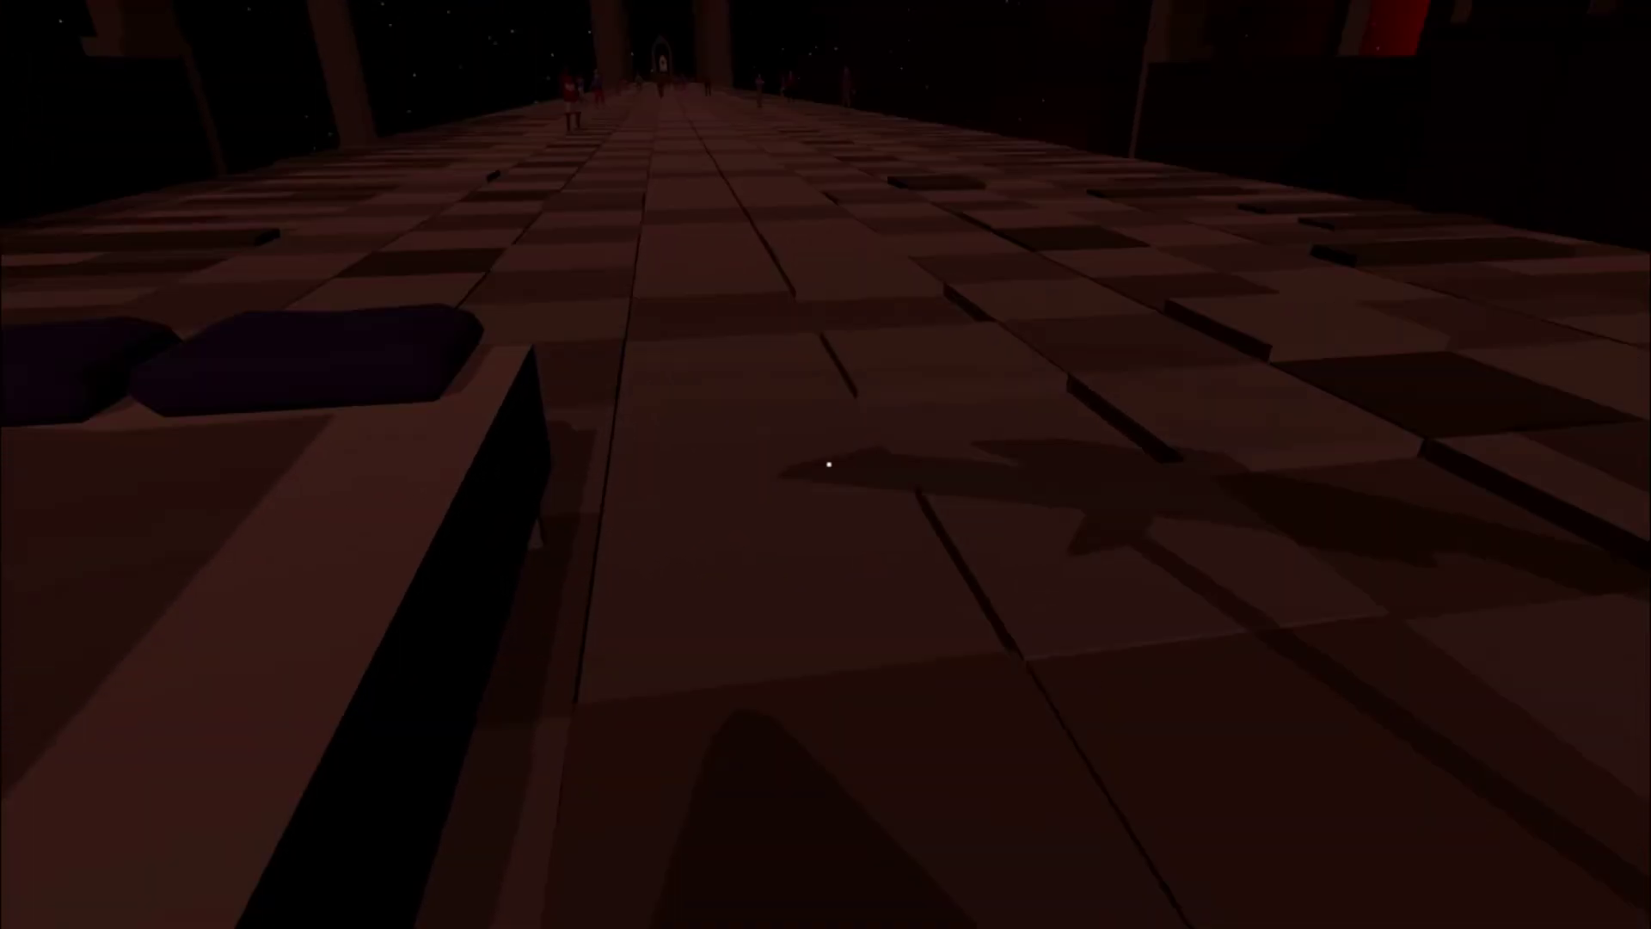
pyautogui.press('w')
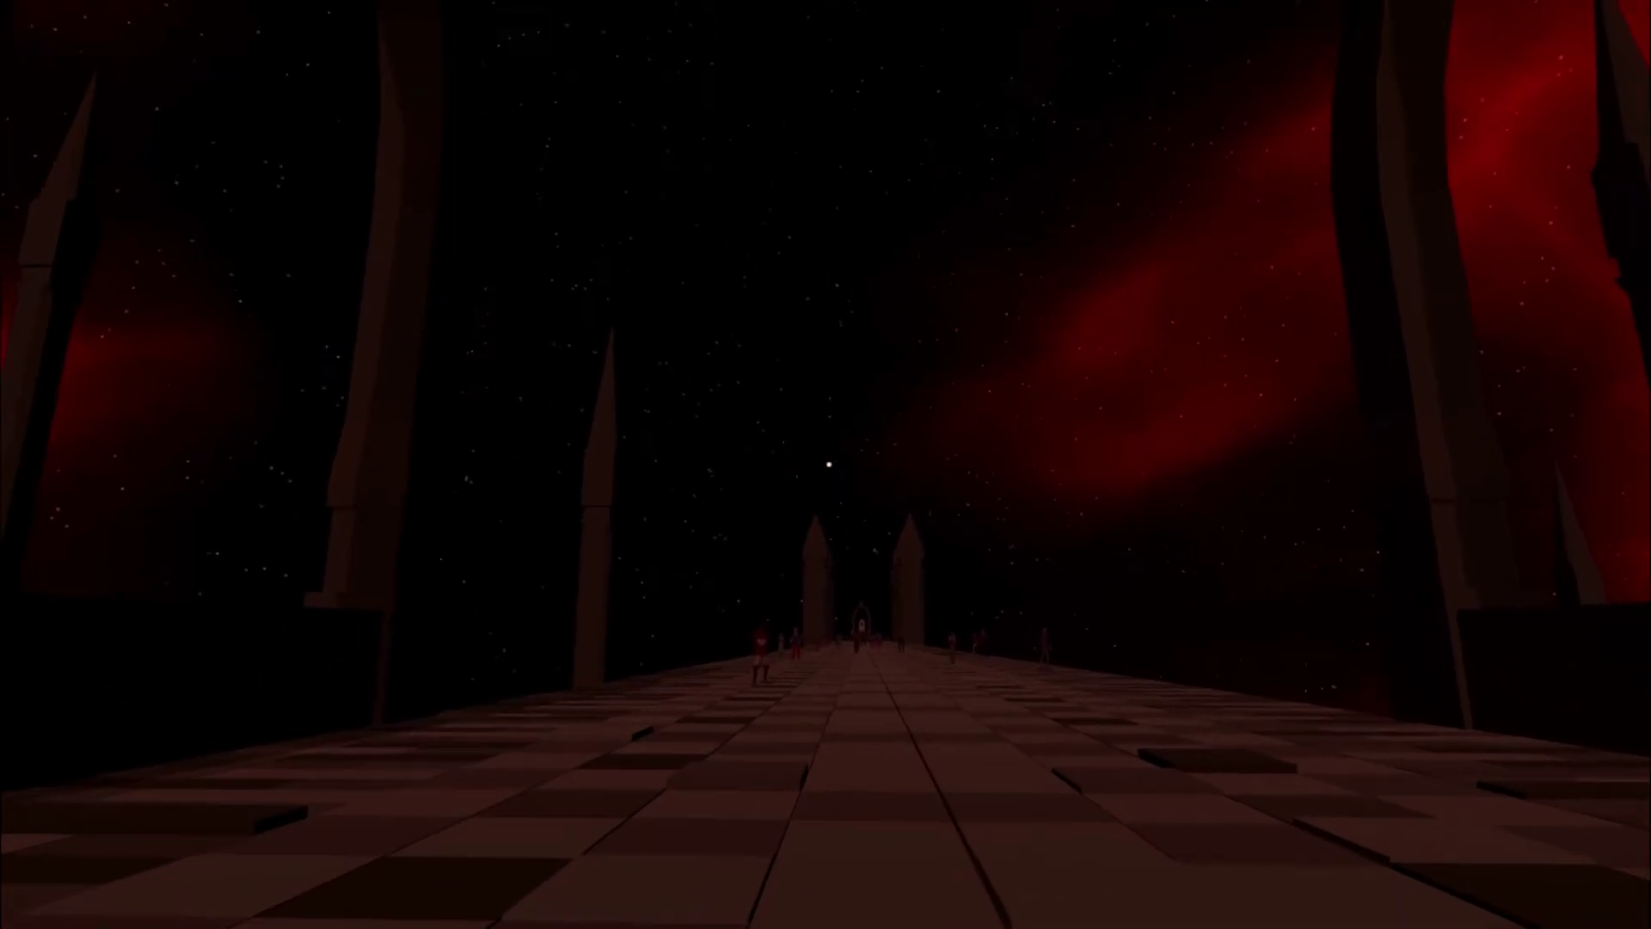
pyautogui.press('w')
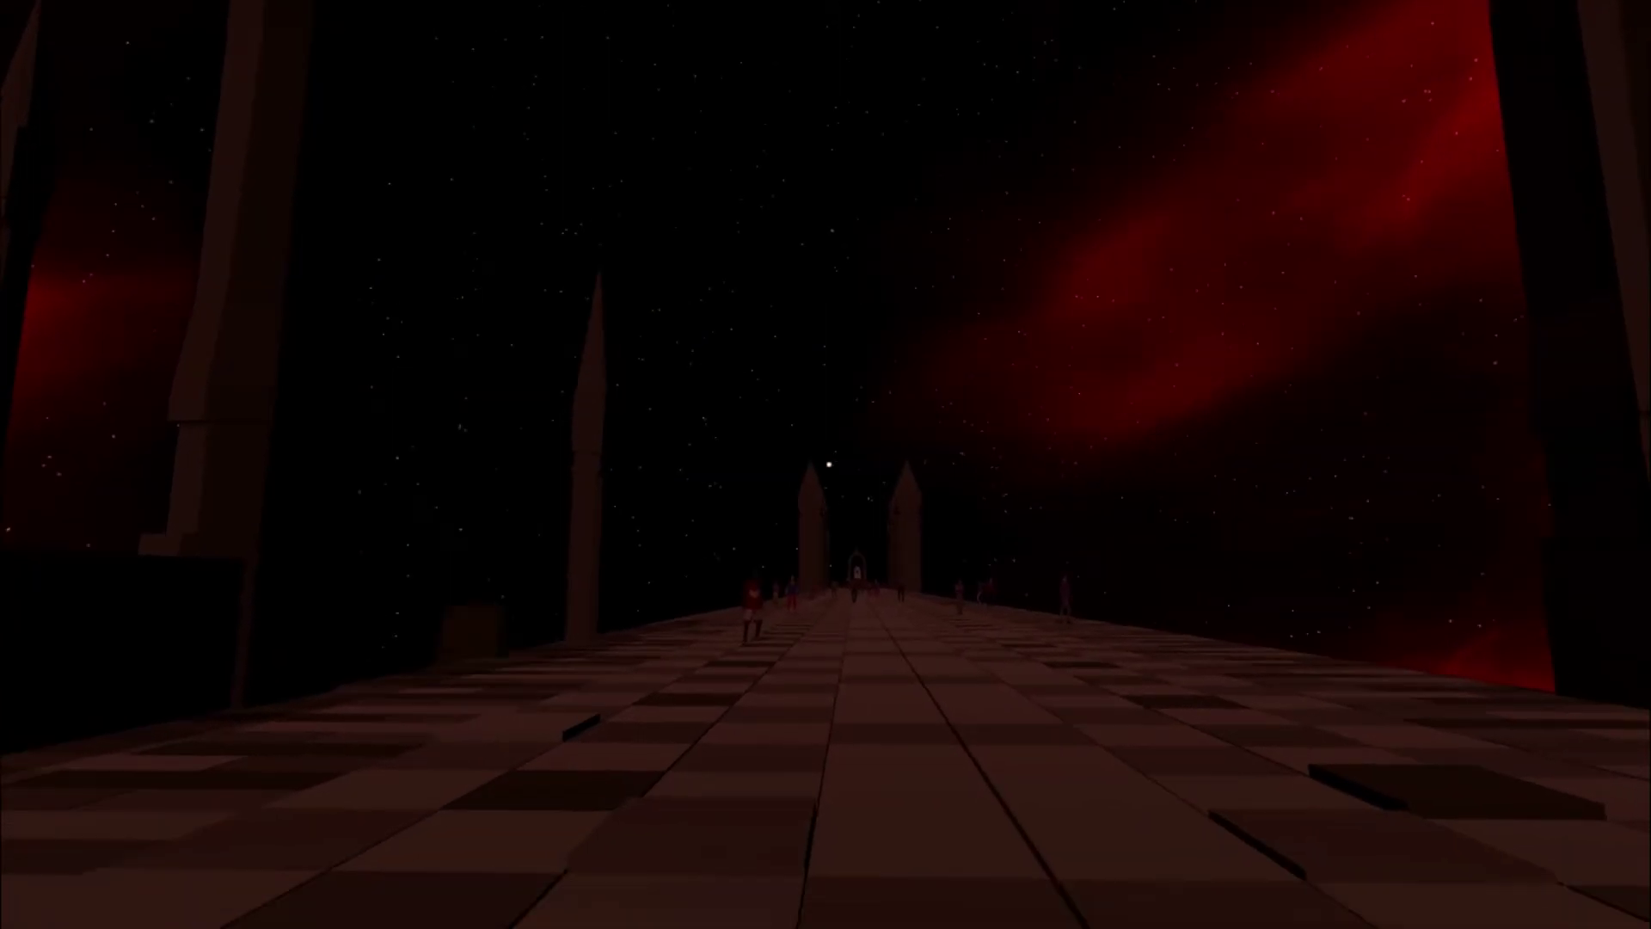
pyautogui.press('w')
pyautogui.press('w')
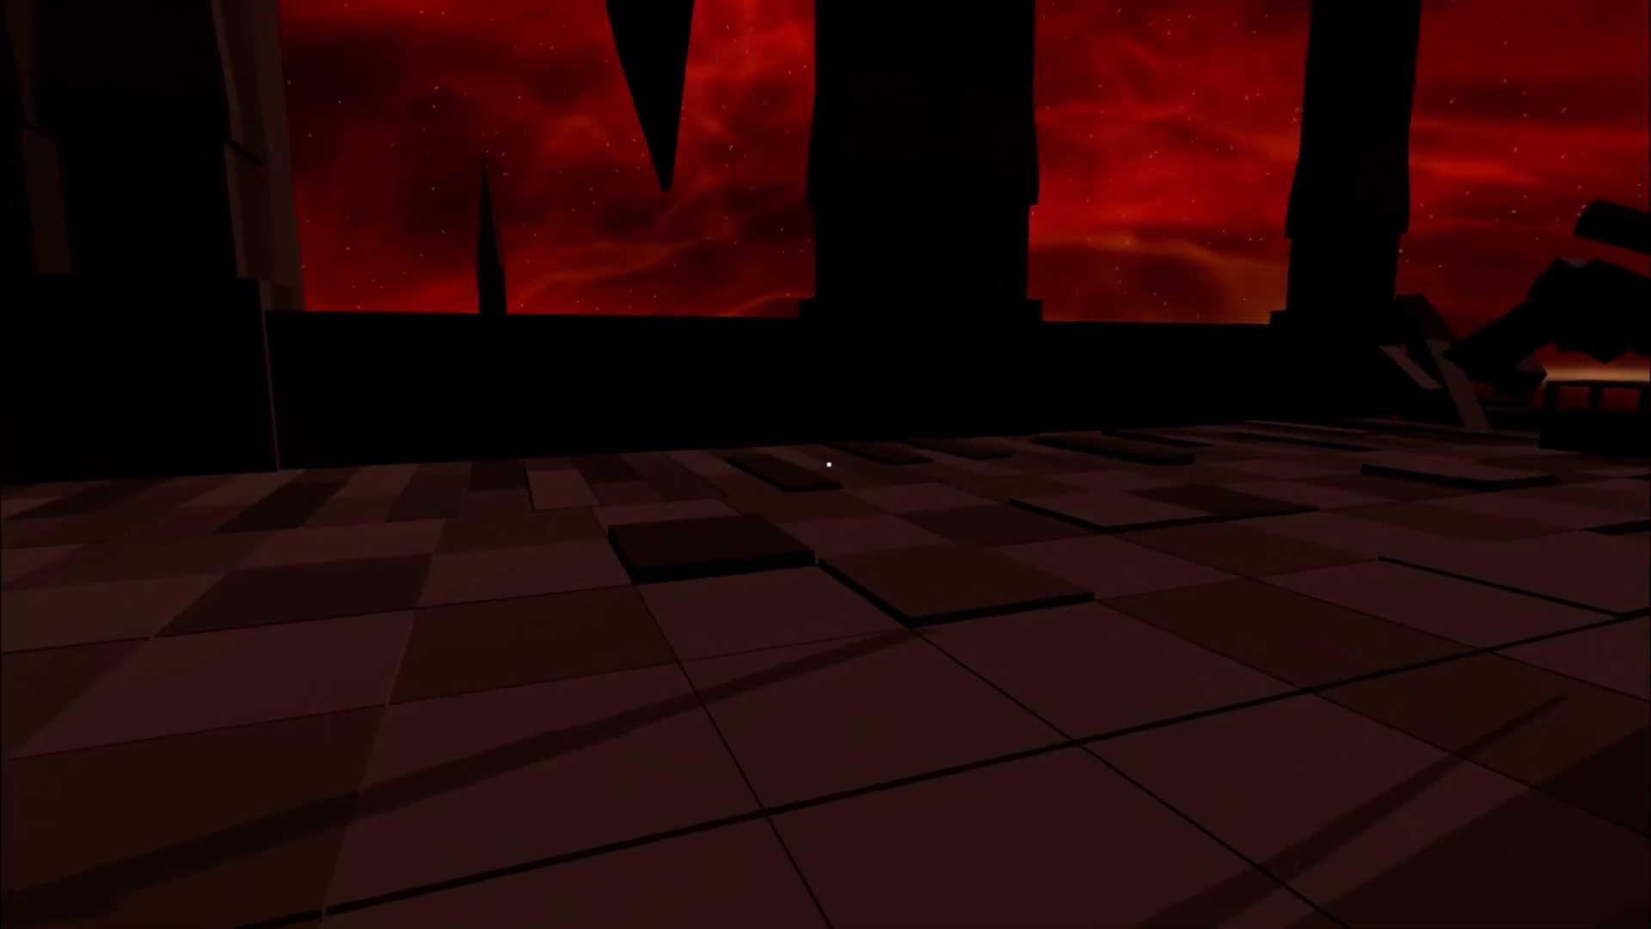
pyautogui.press('w')
pyautogui.press('w')
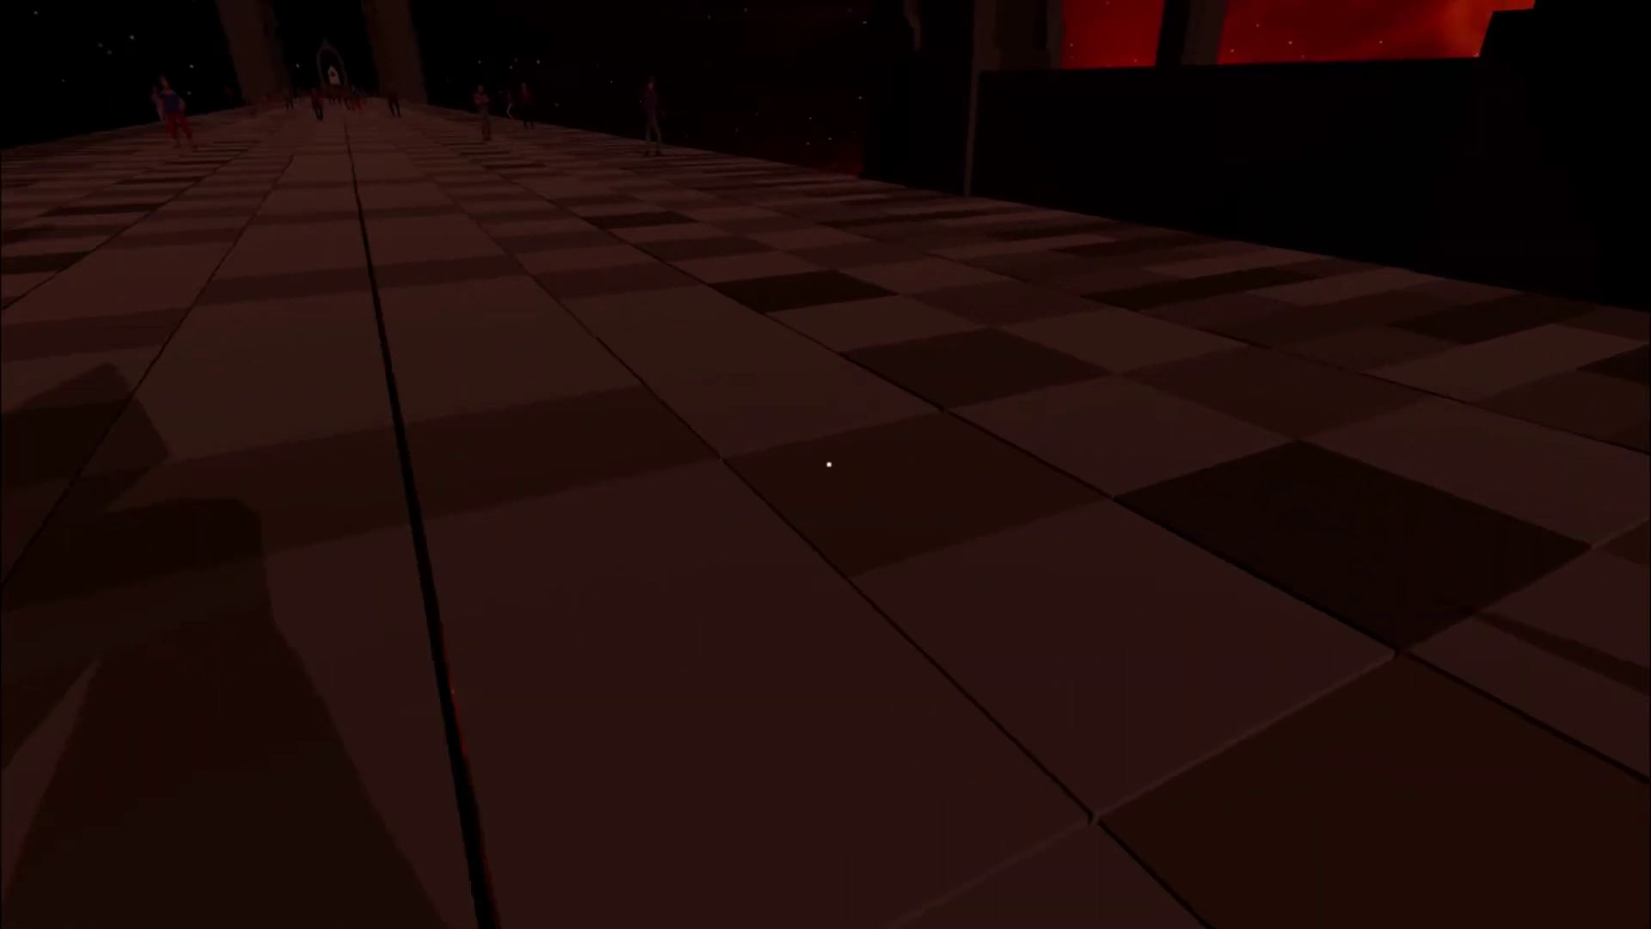
pyautogui.press('w')
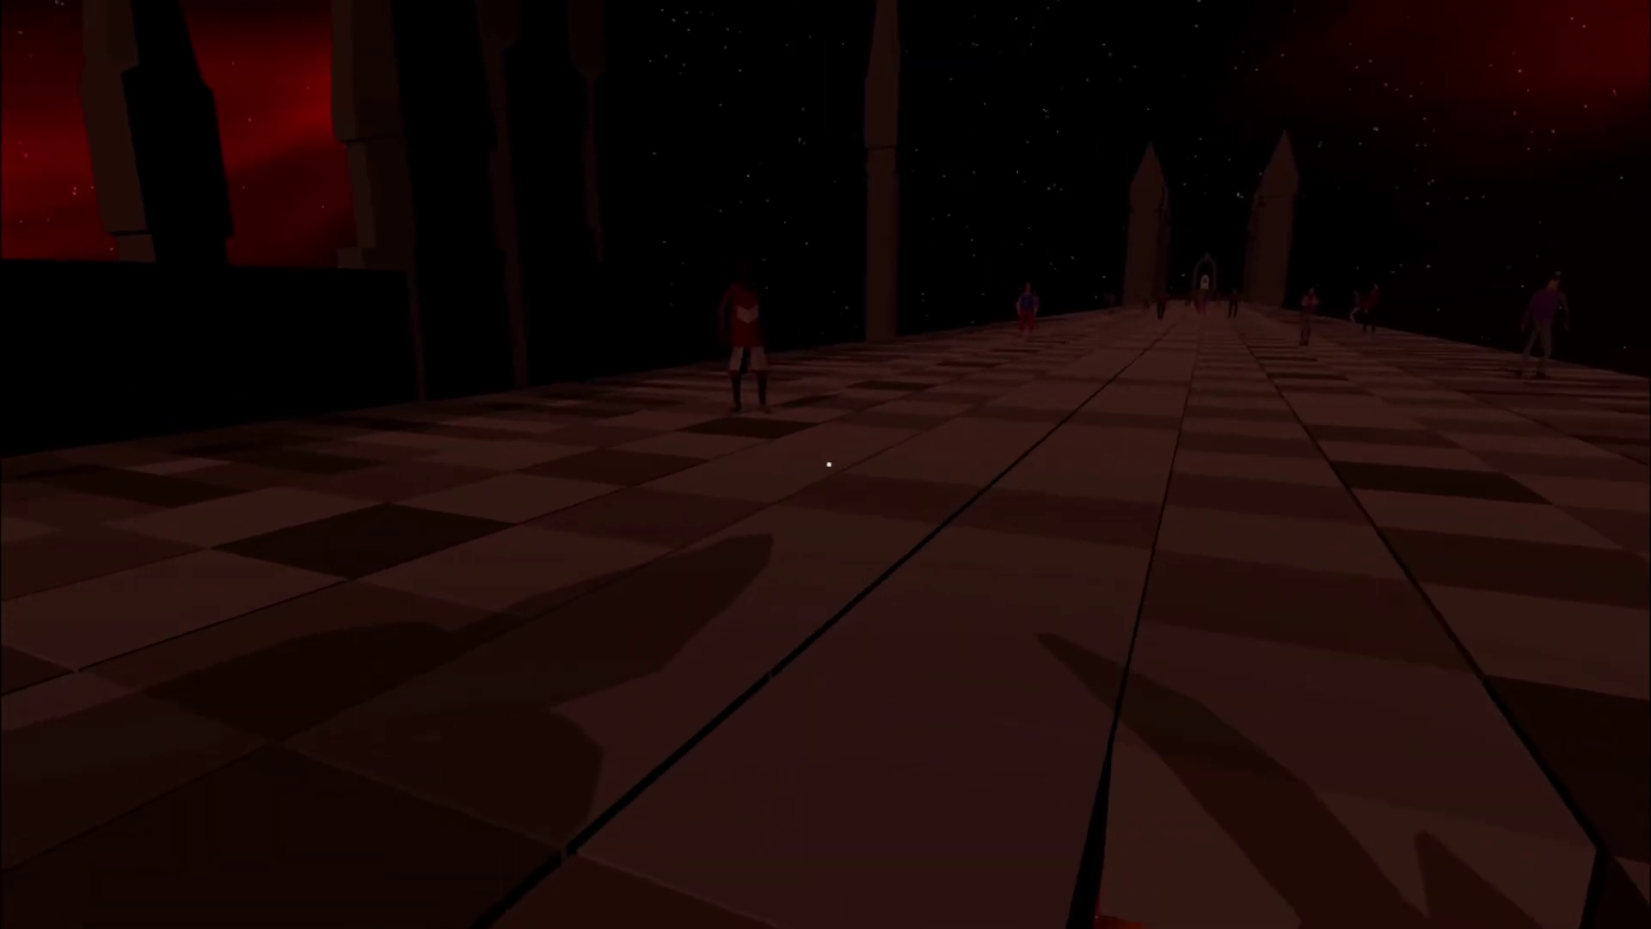
pyautogui.press('w')
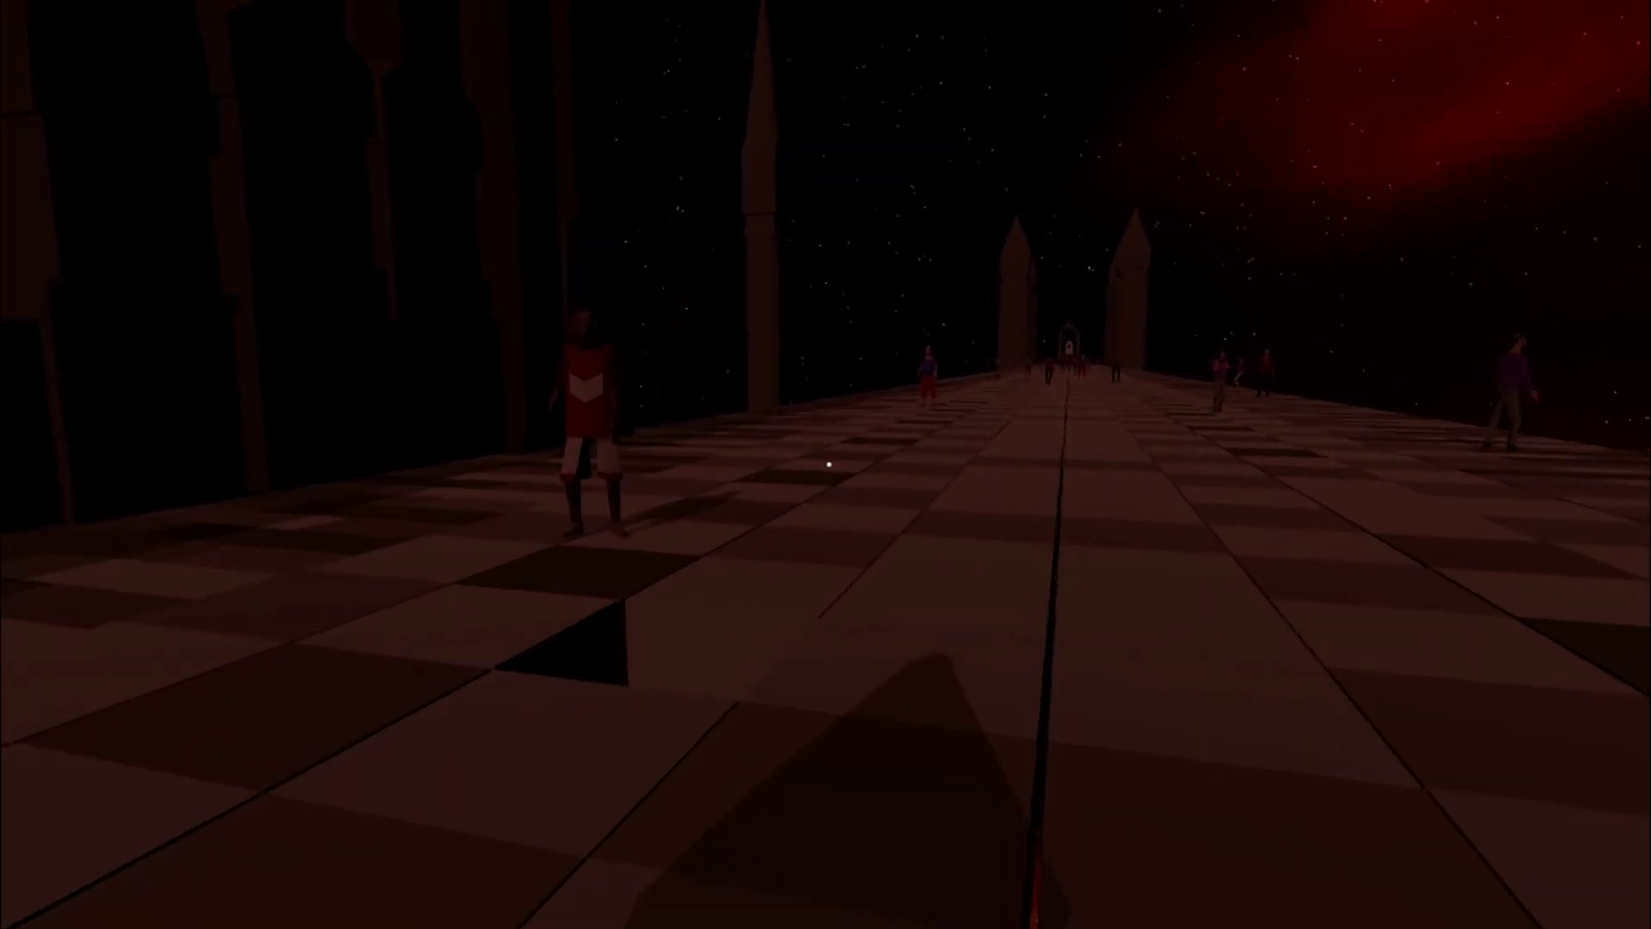
pyautogui.press('w')
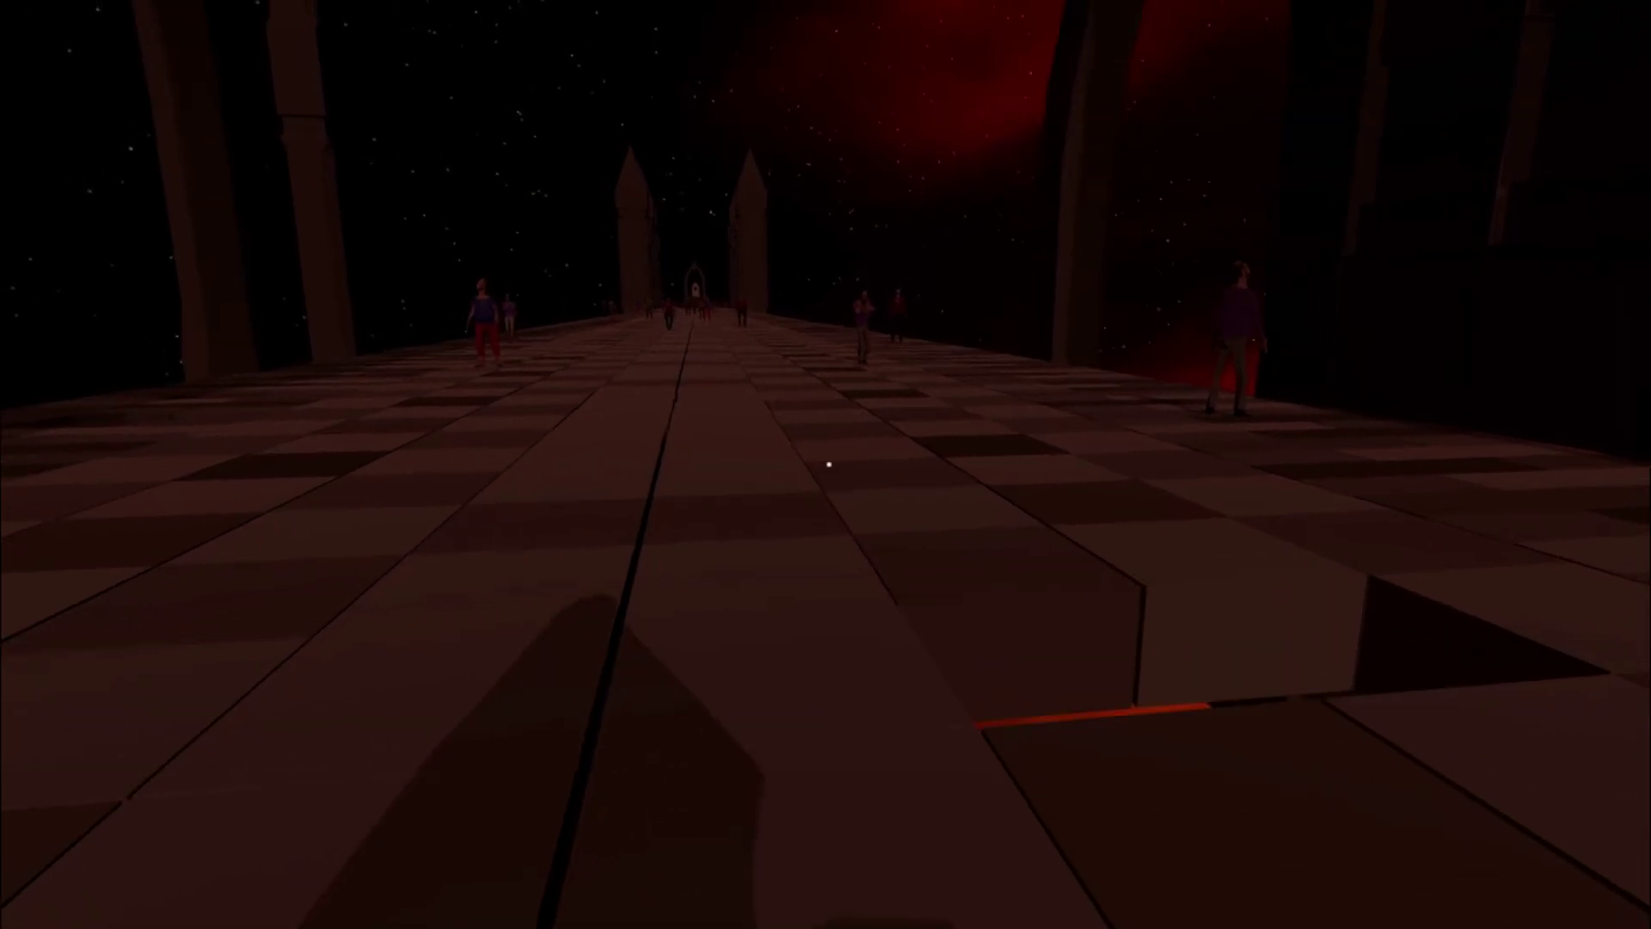
pyautogui.press('w')
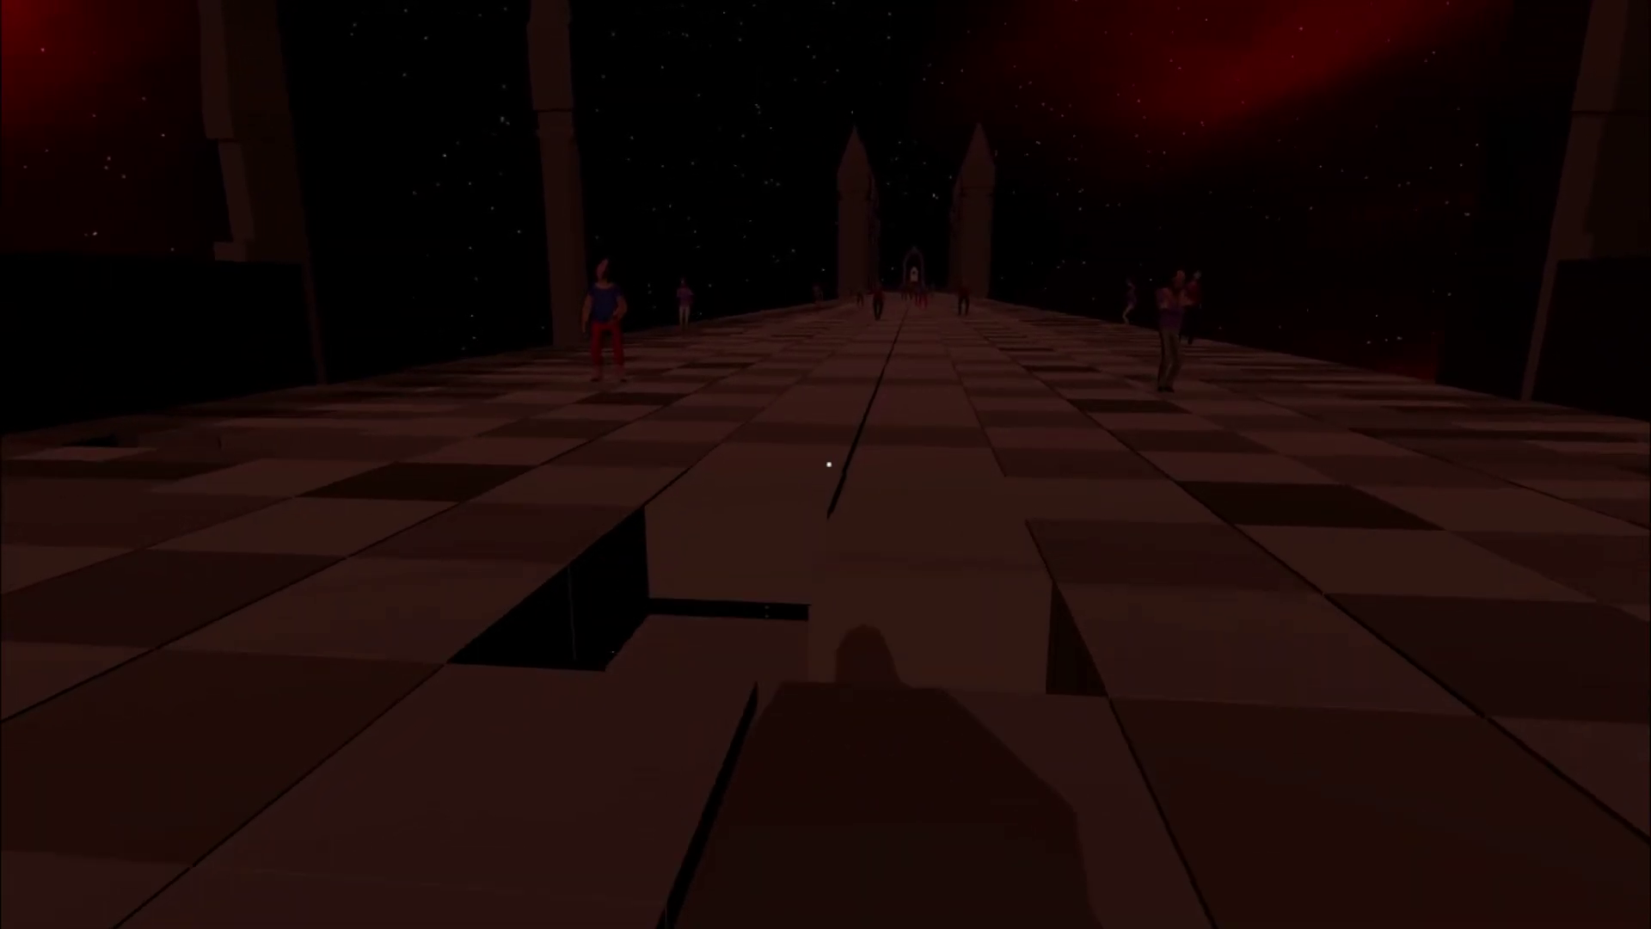
pyautogui.press('w')
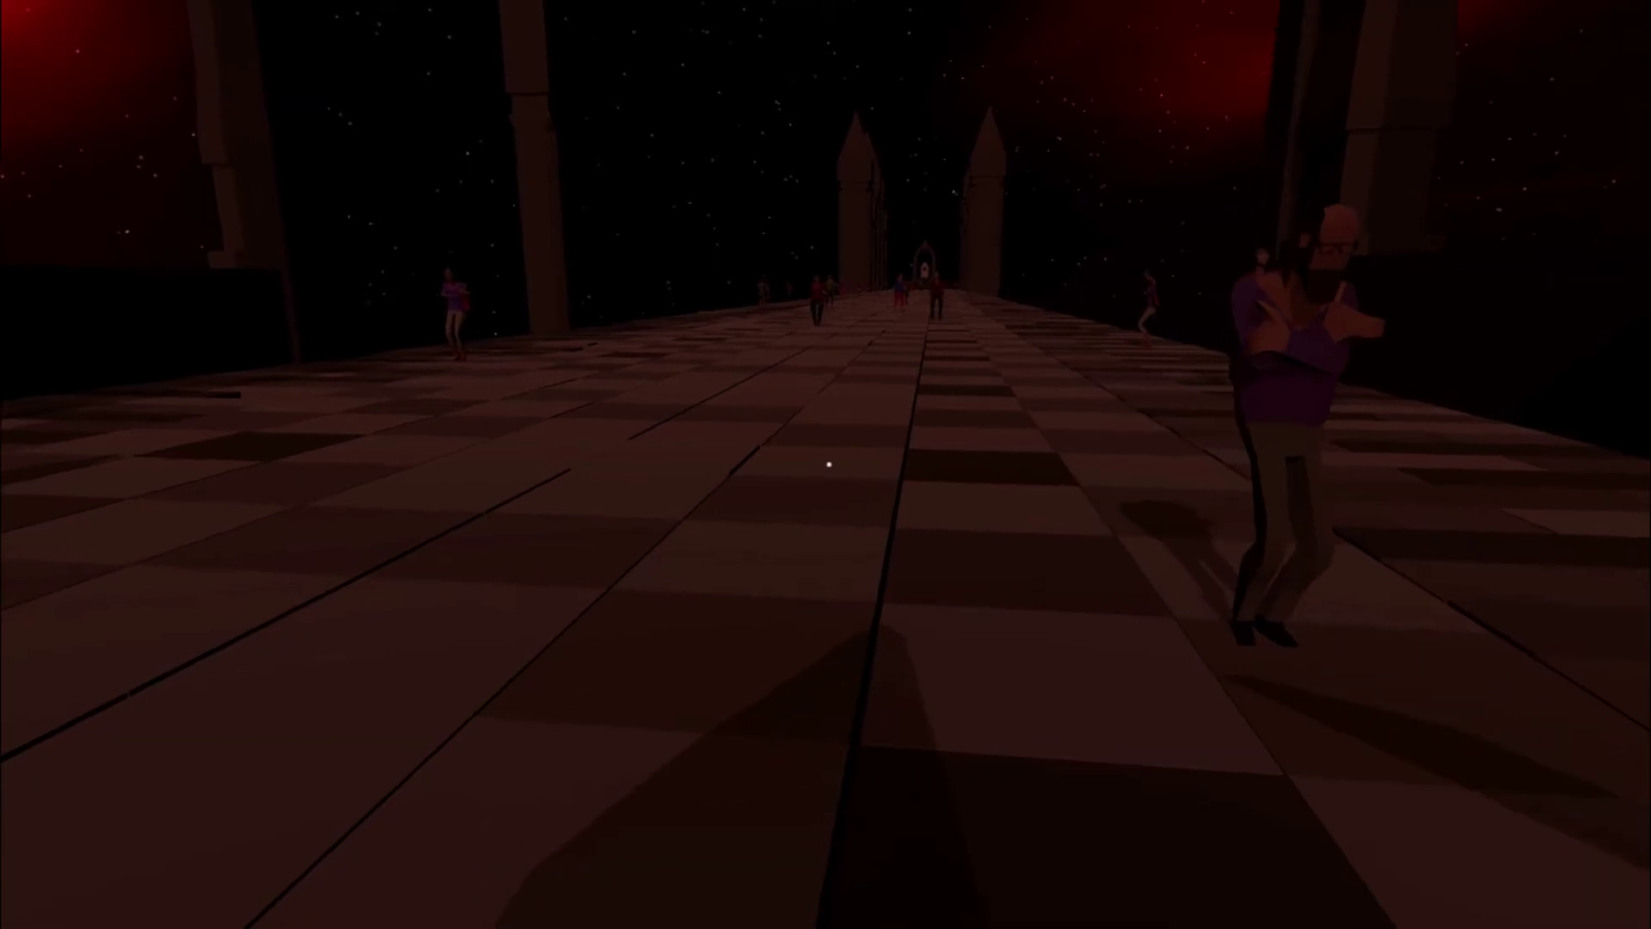
pyautogui.press('w')
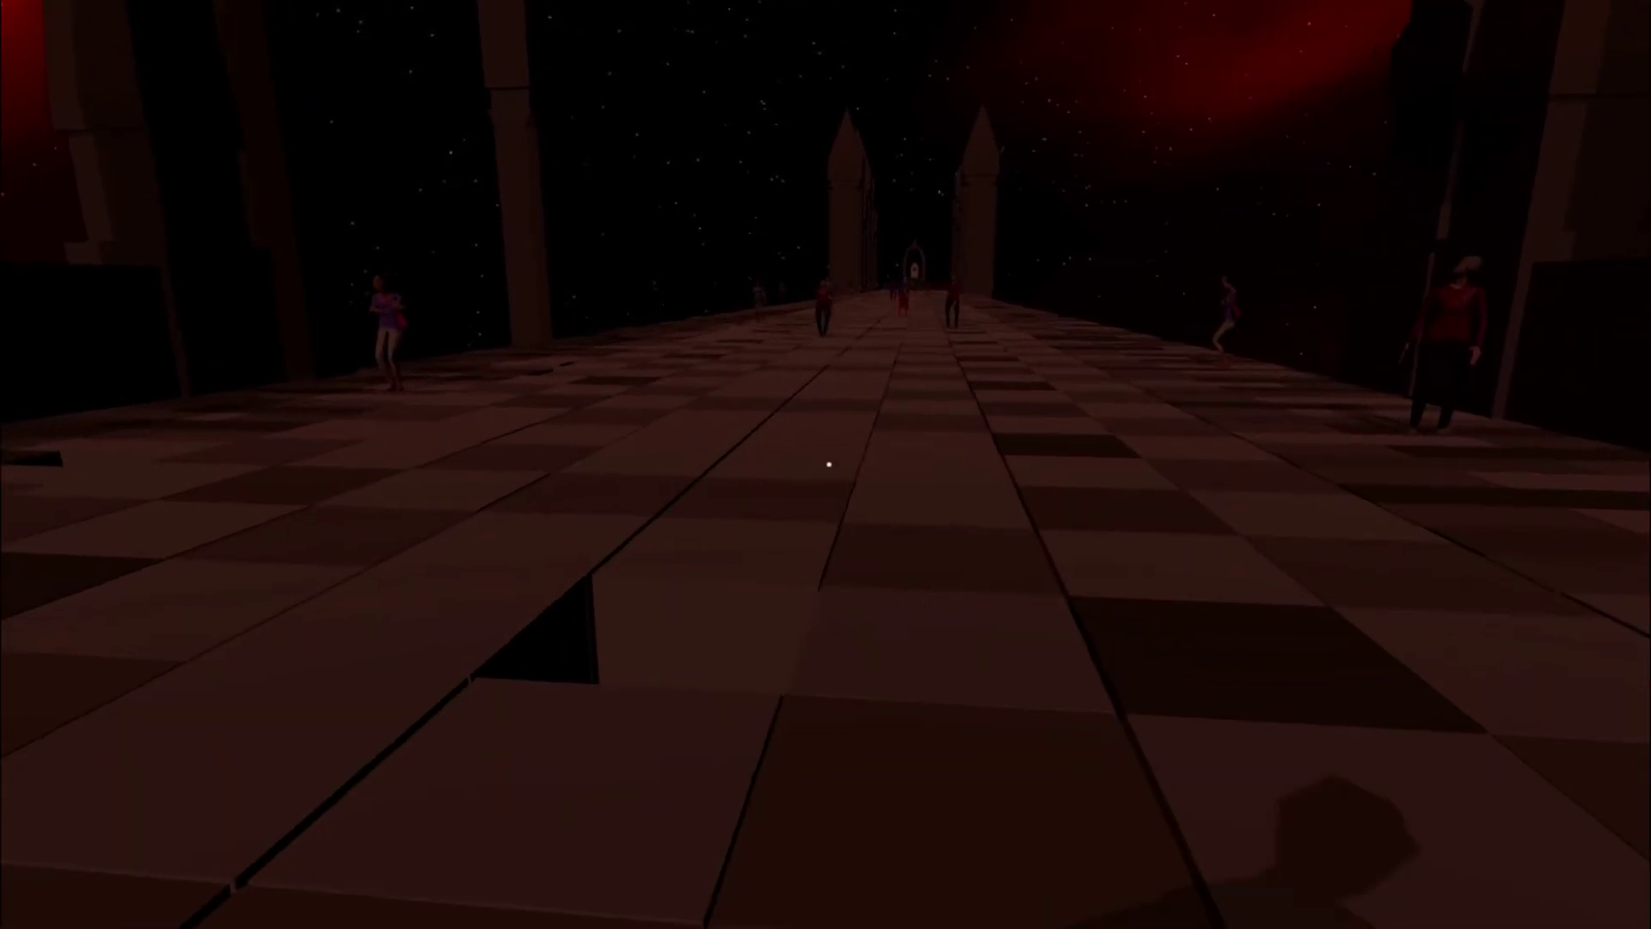
pyautogui.press('w')
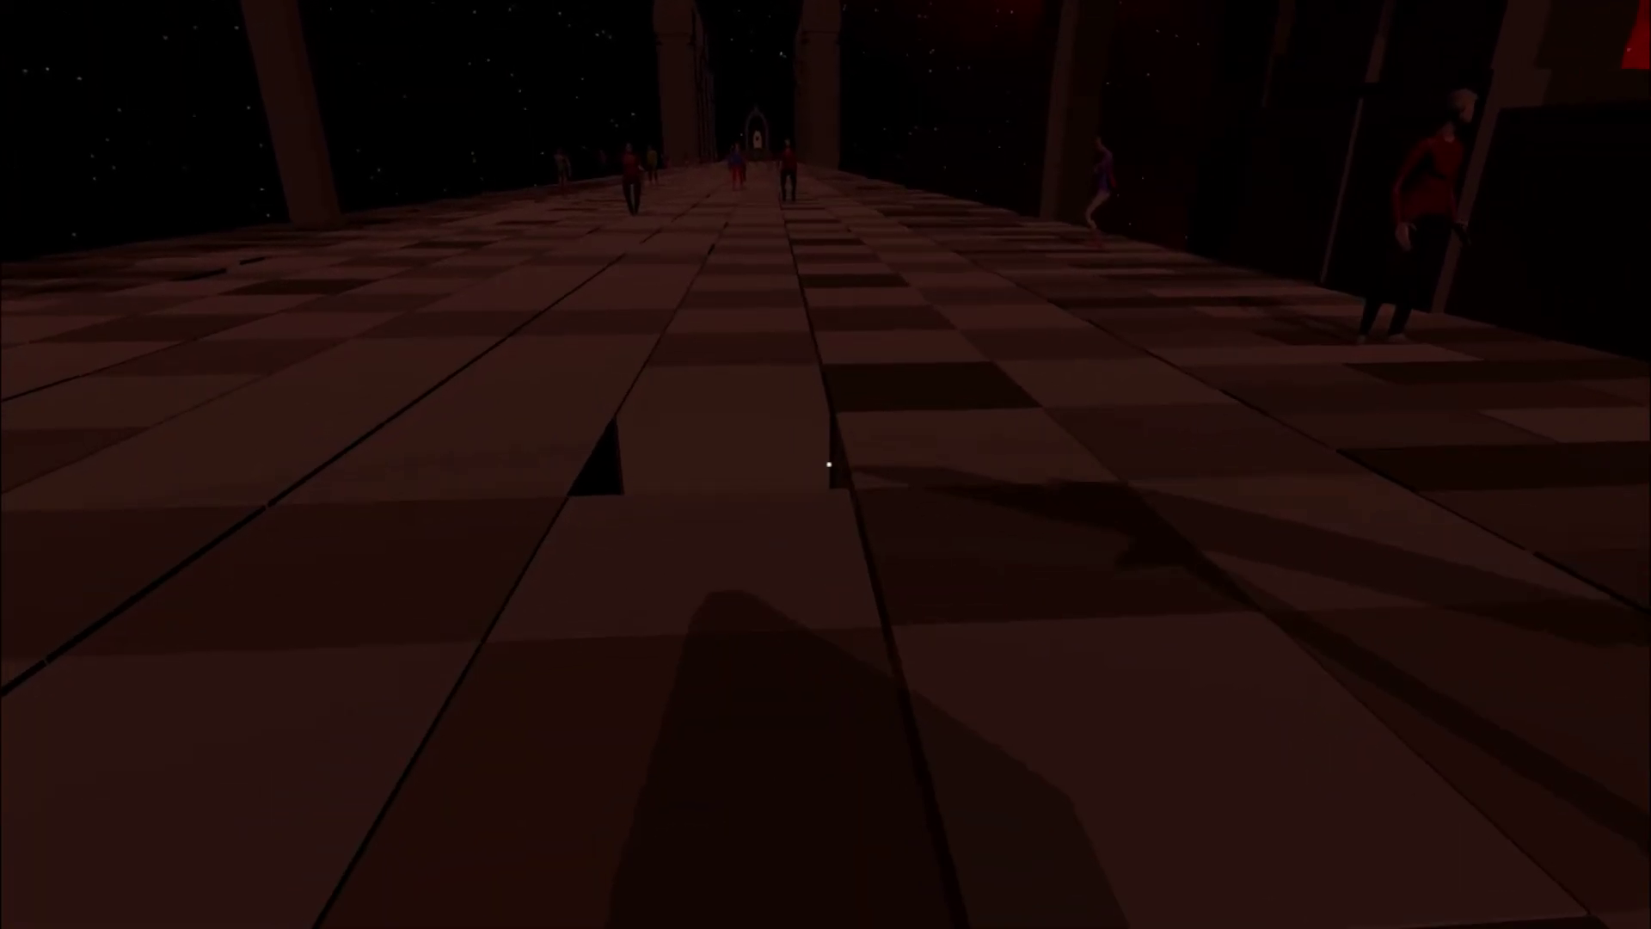
pyautogui.press('w')
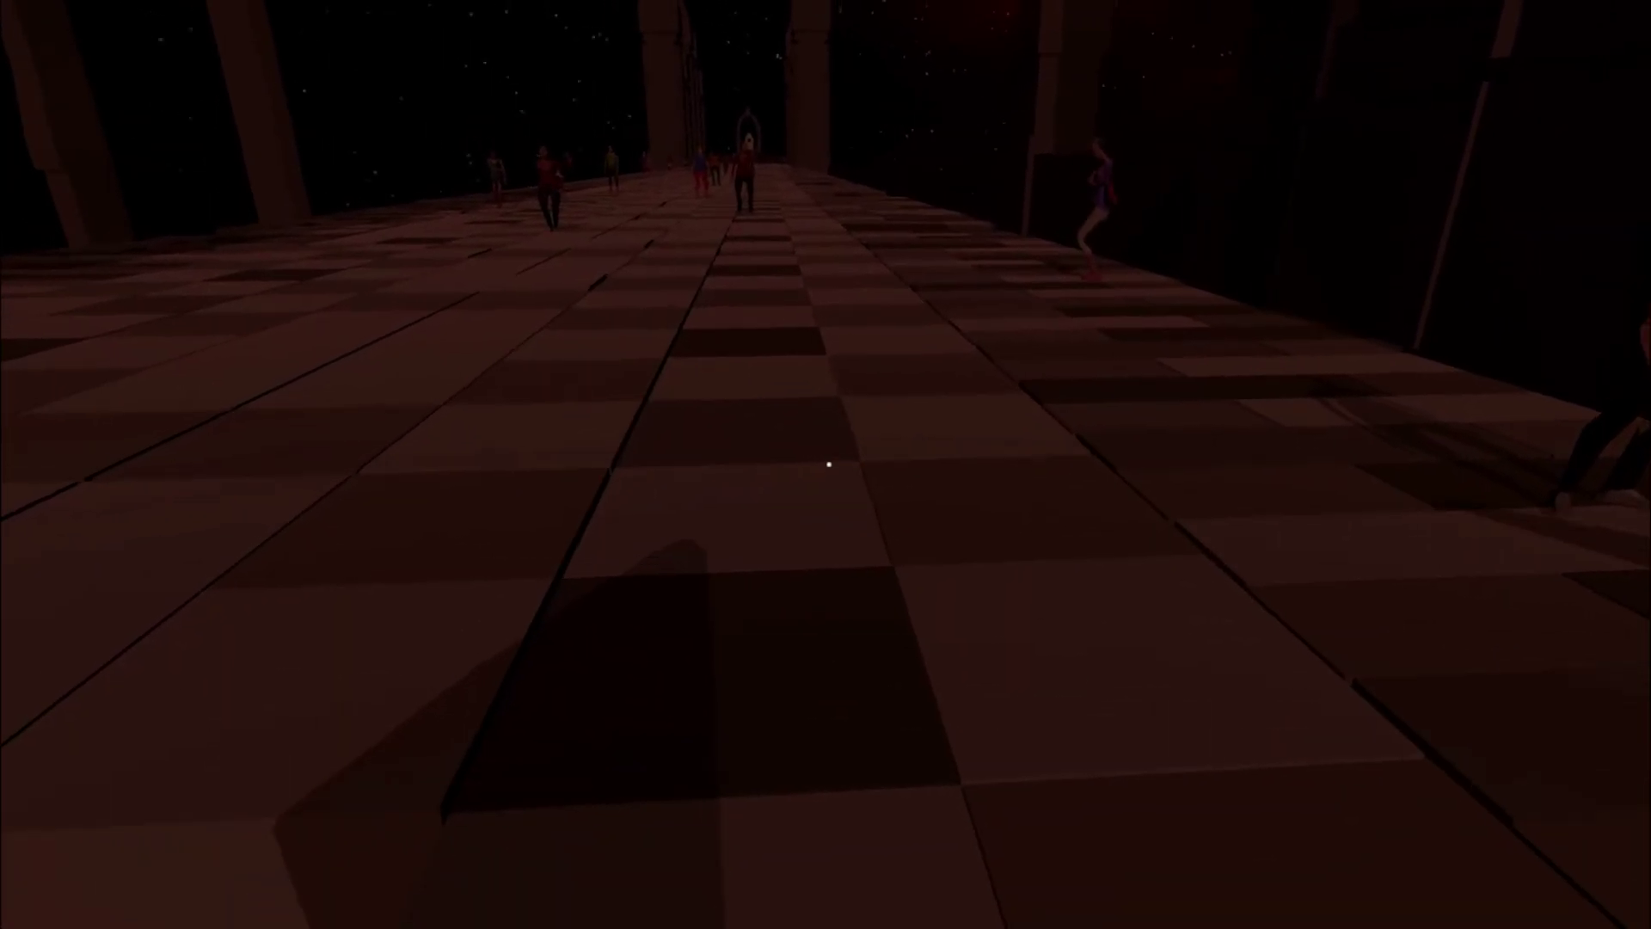
pyautogui.press('w')
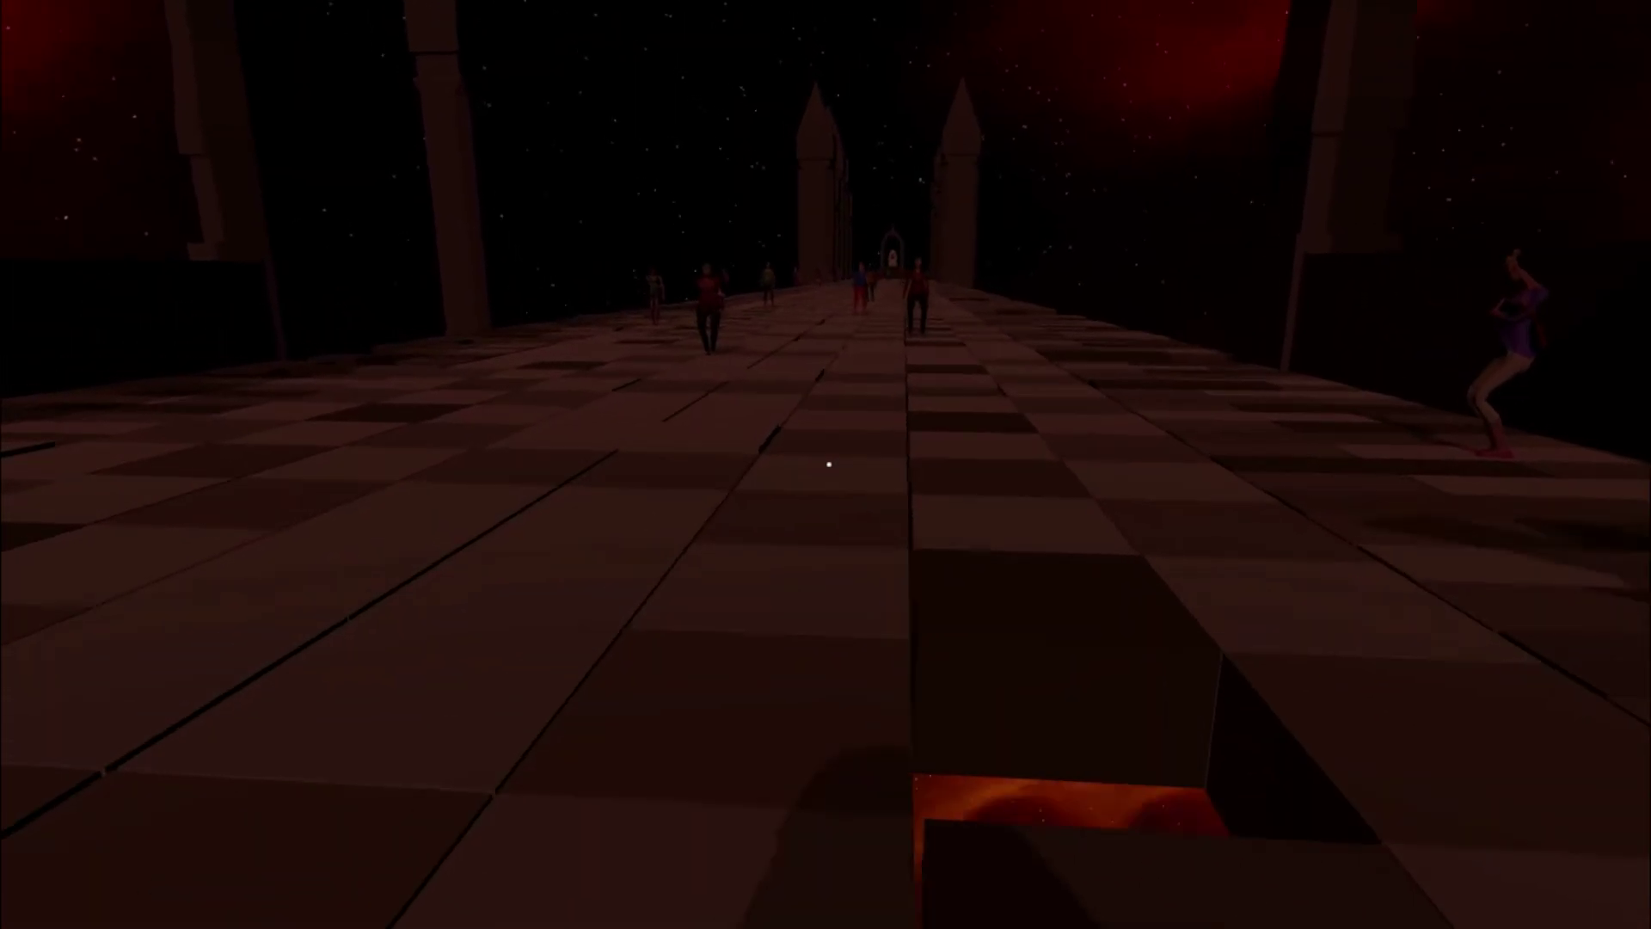
pyautogui.press('w')
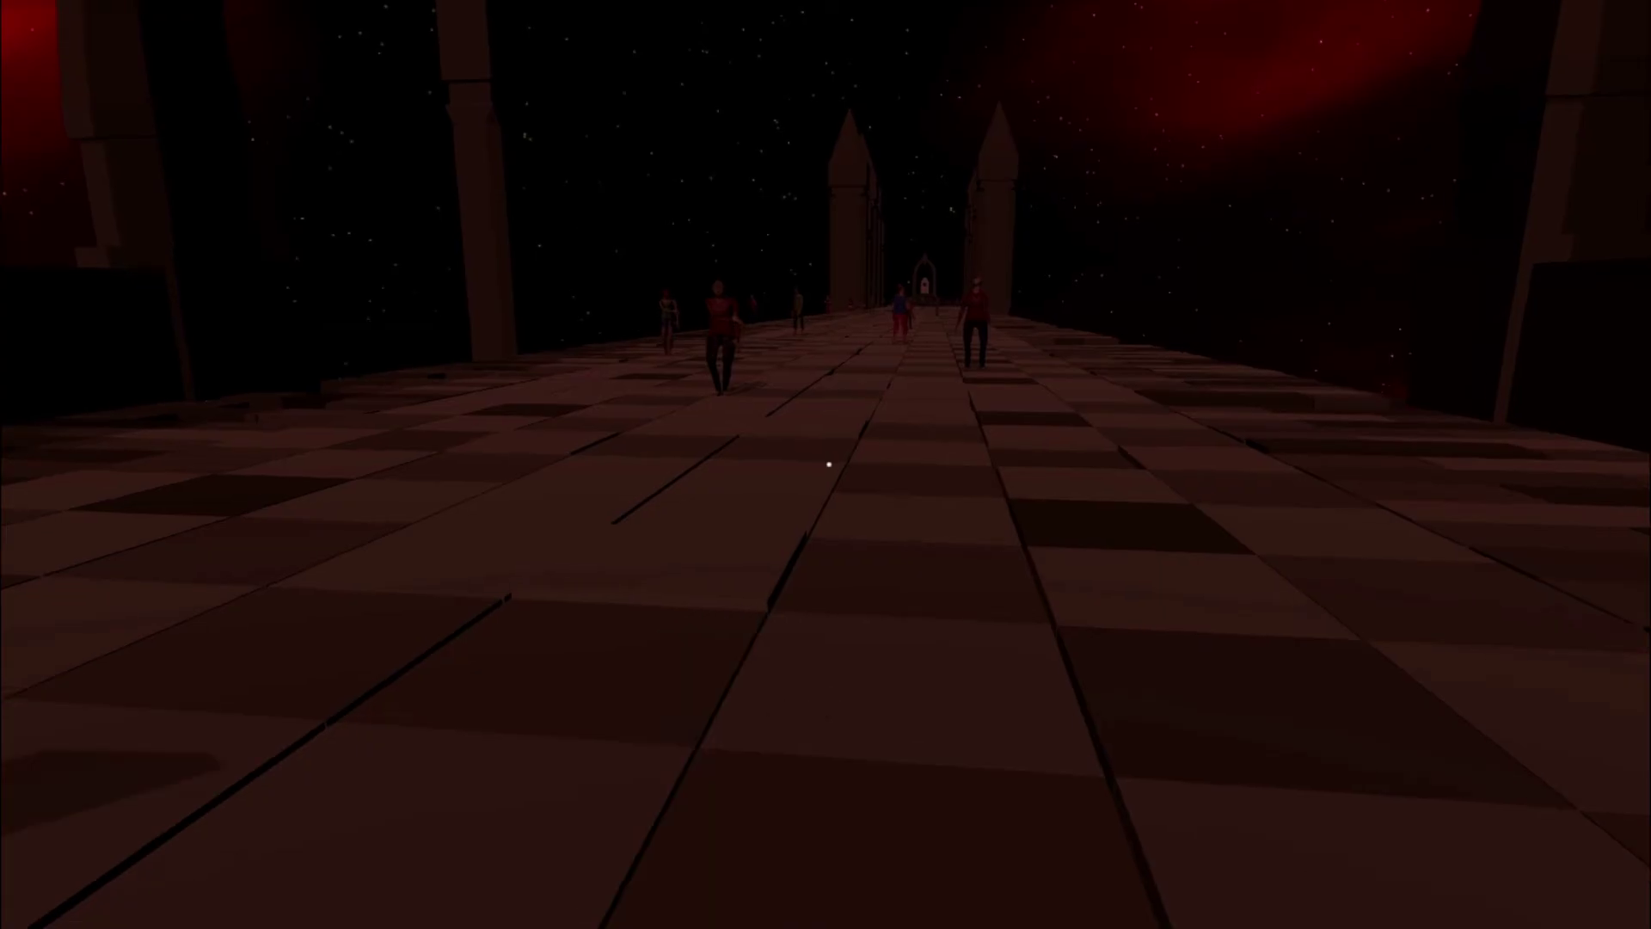
pyautogui.press('w')
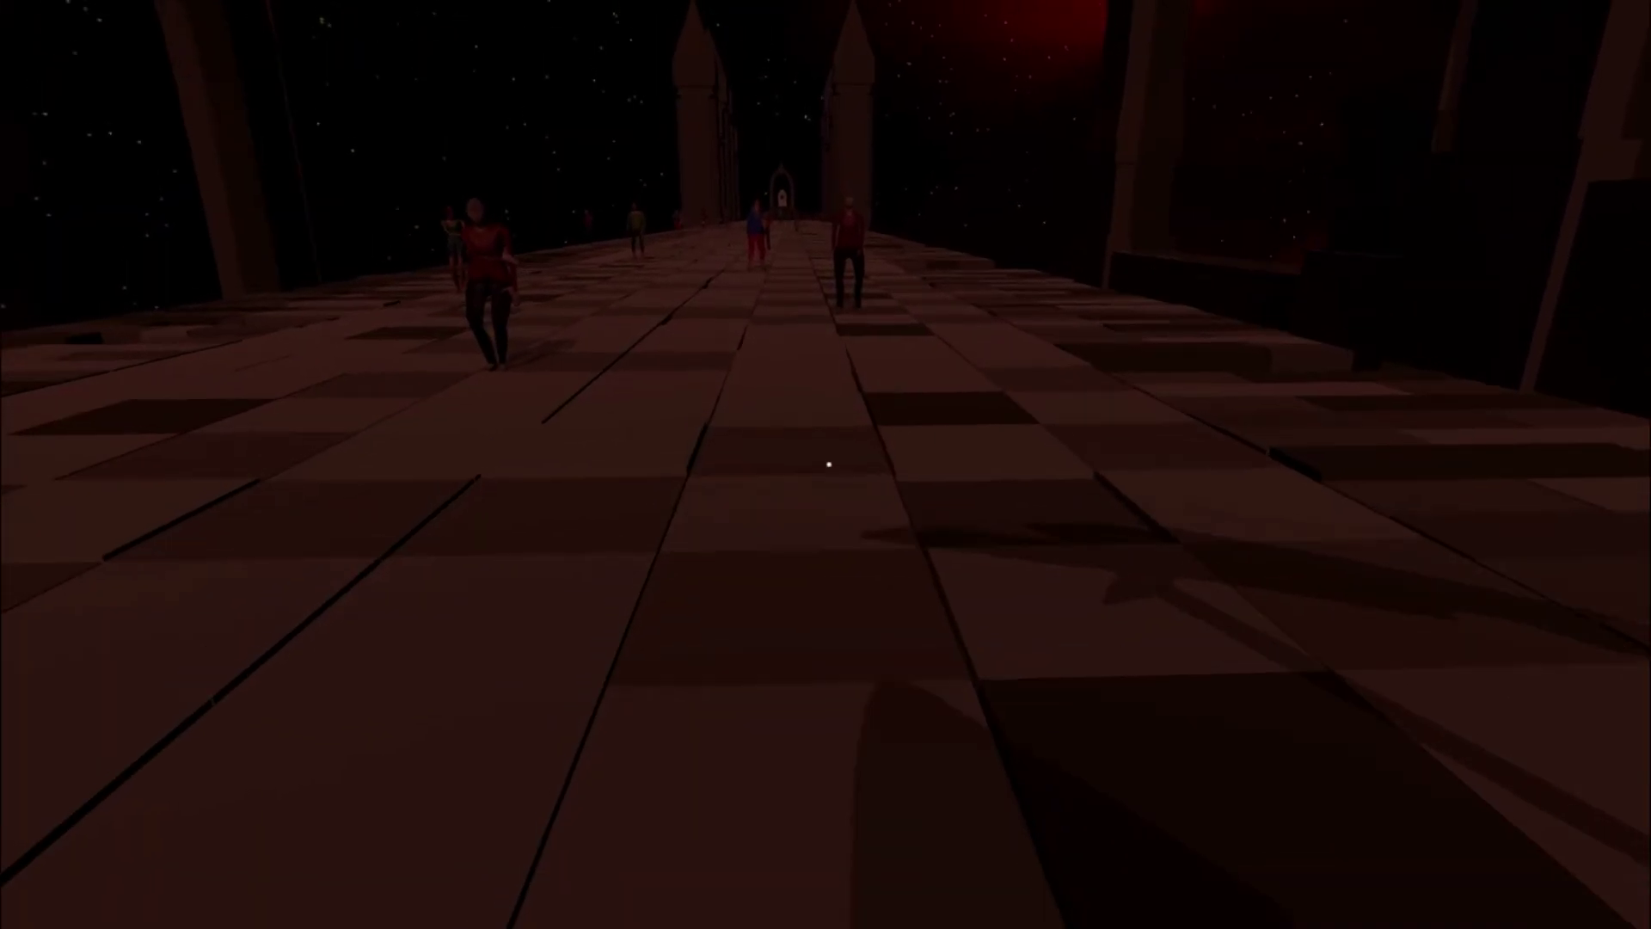
pyautogui.press('w')
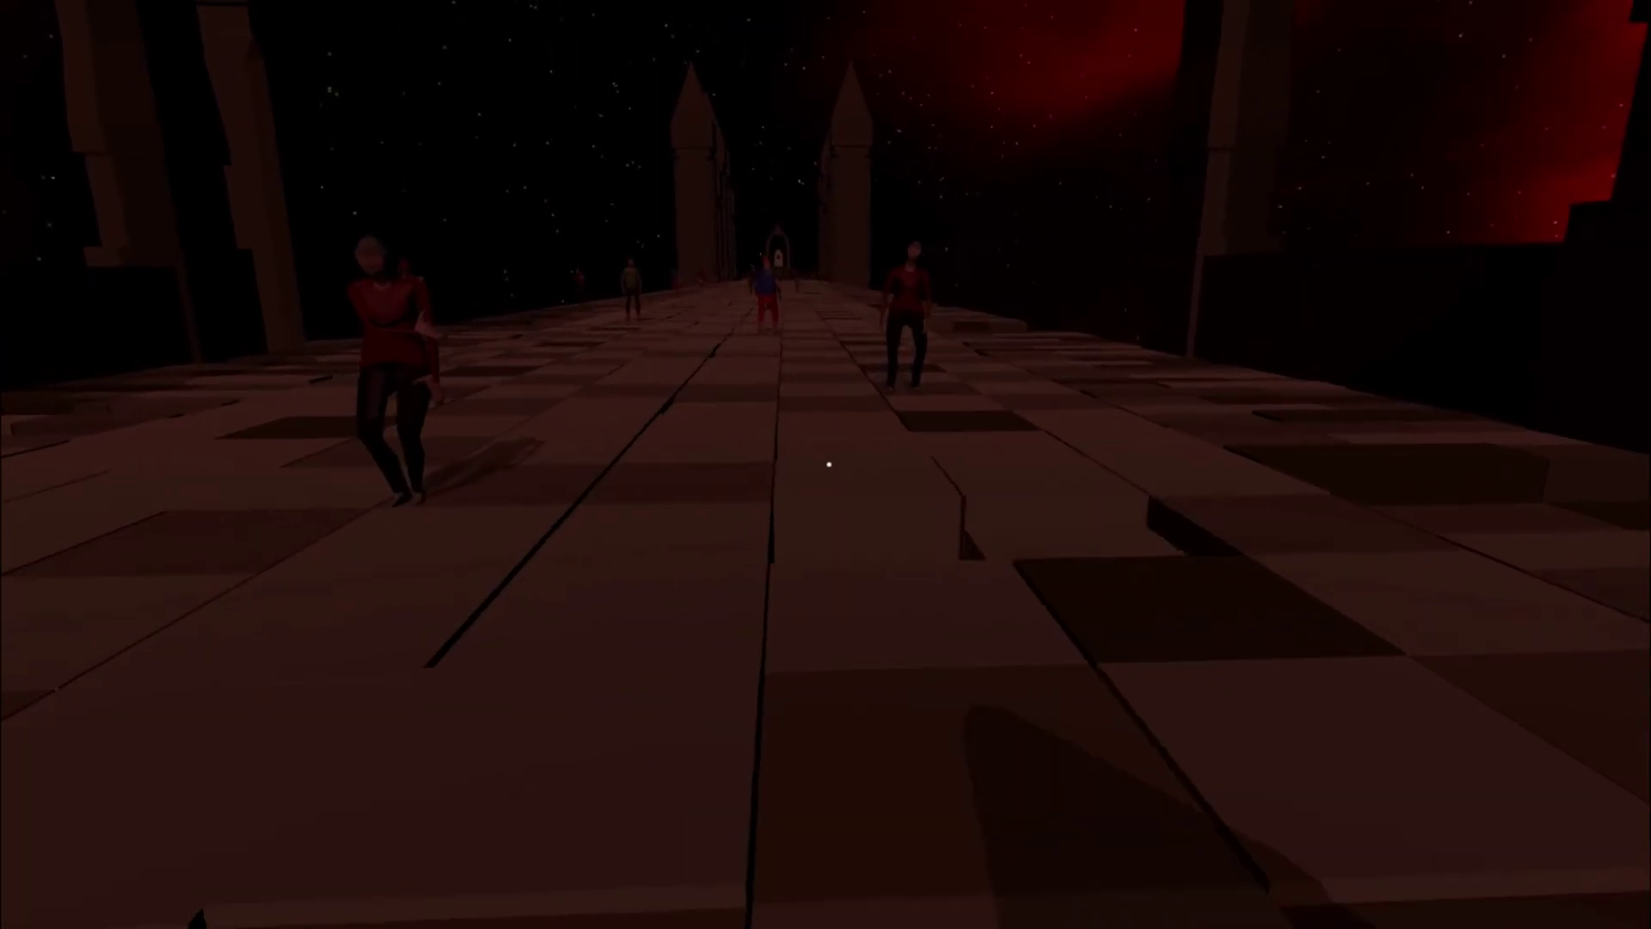
pyautogui.press('w')
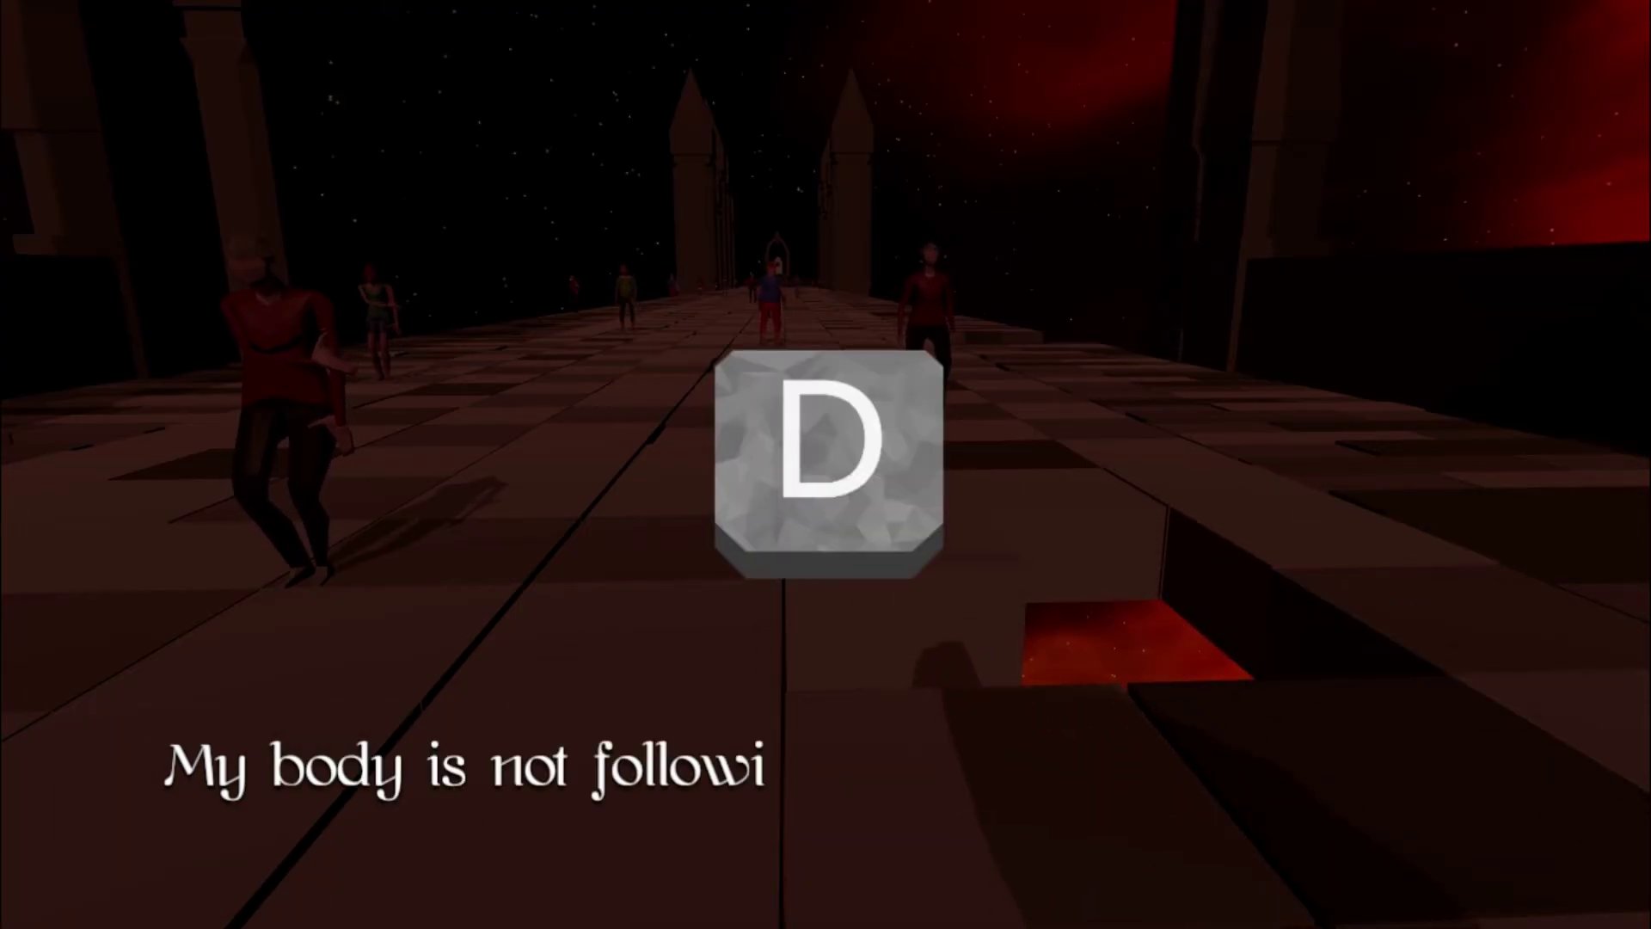
pyautogui.press('d')
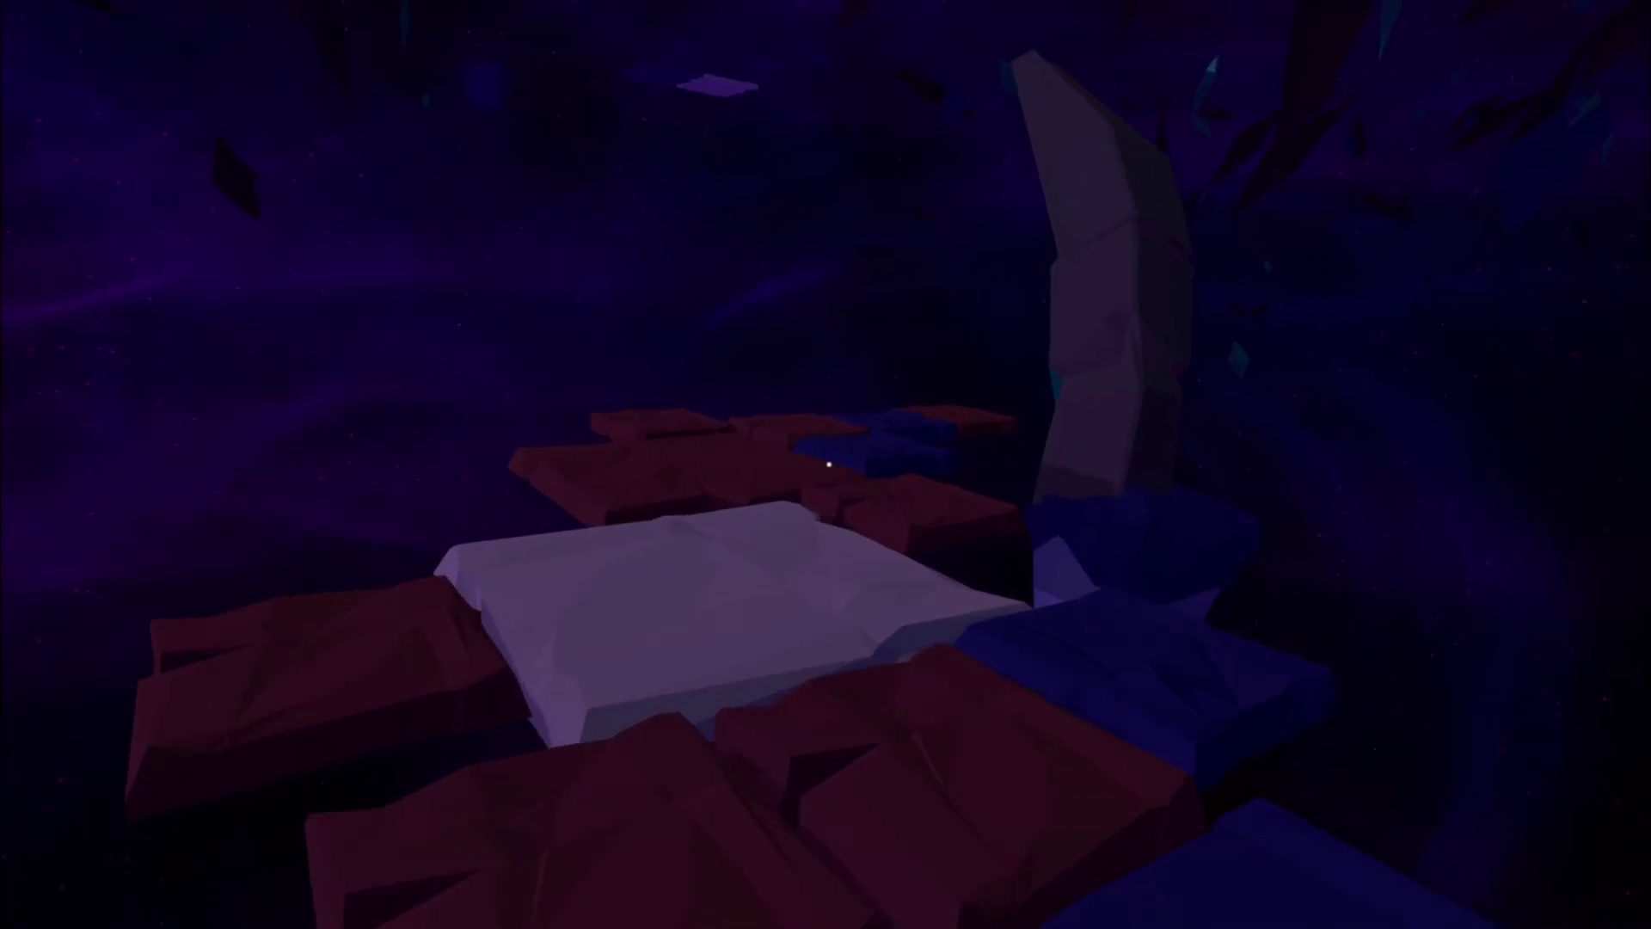
pyautogui.press('w')
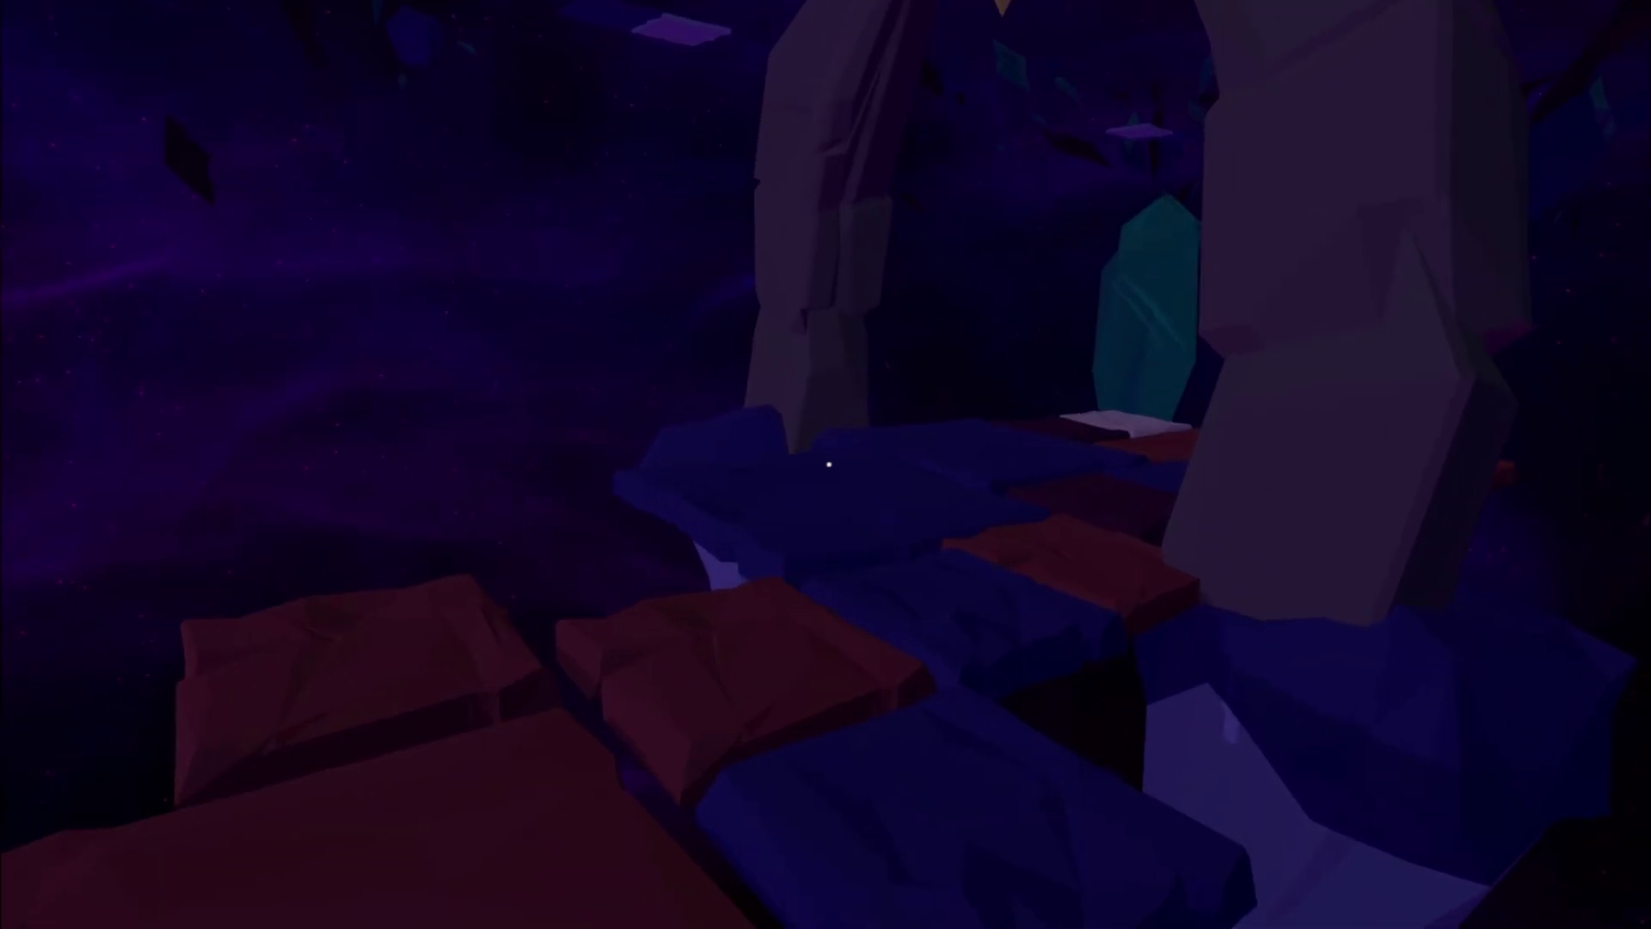
pyautogui.press('w')
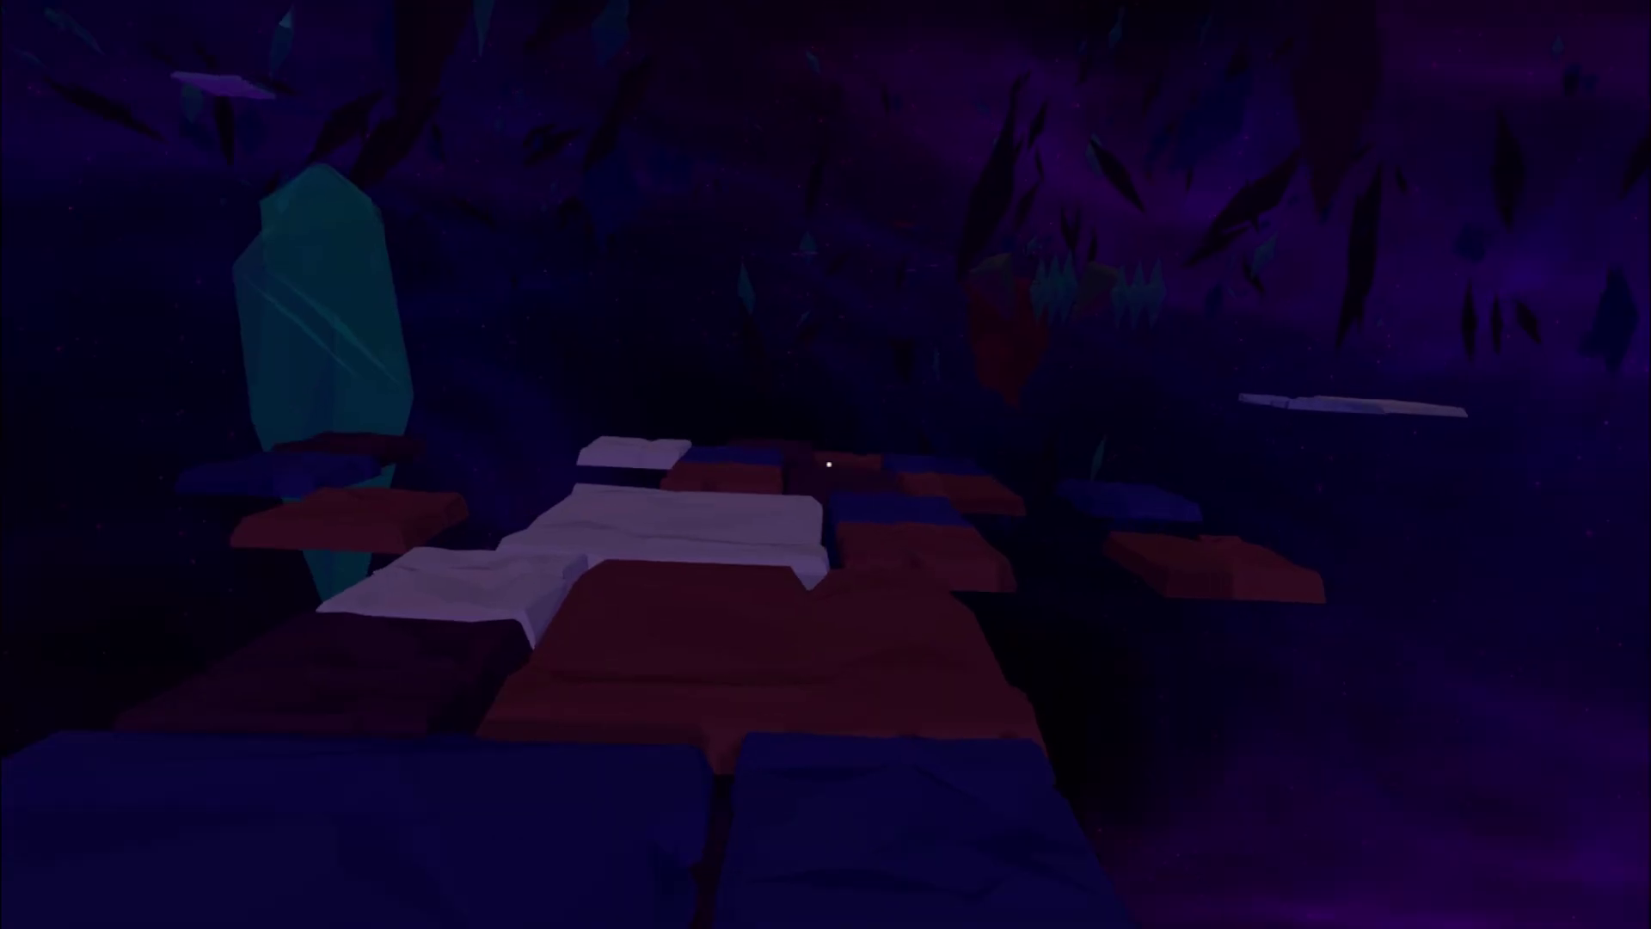
pyautogui.press('w')
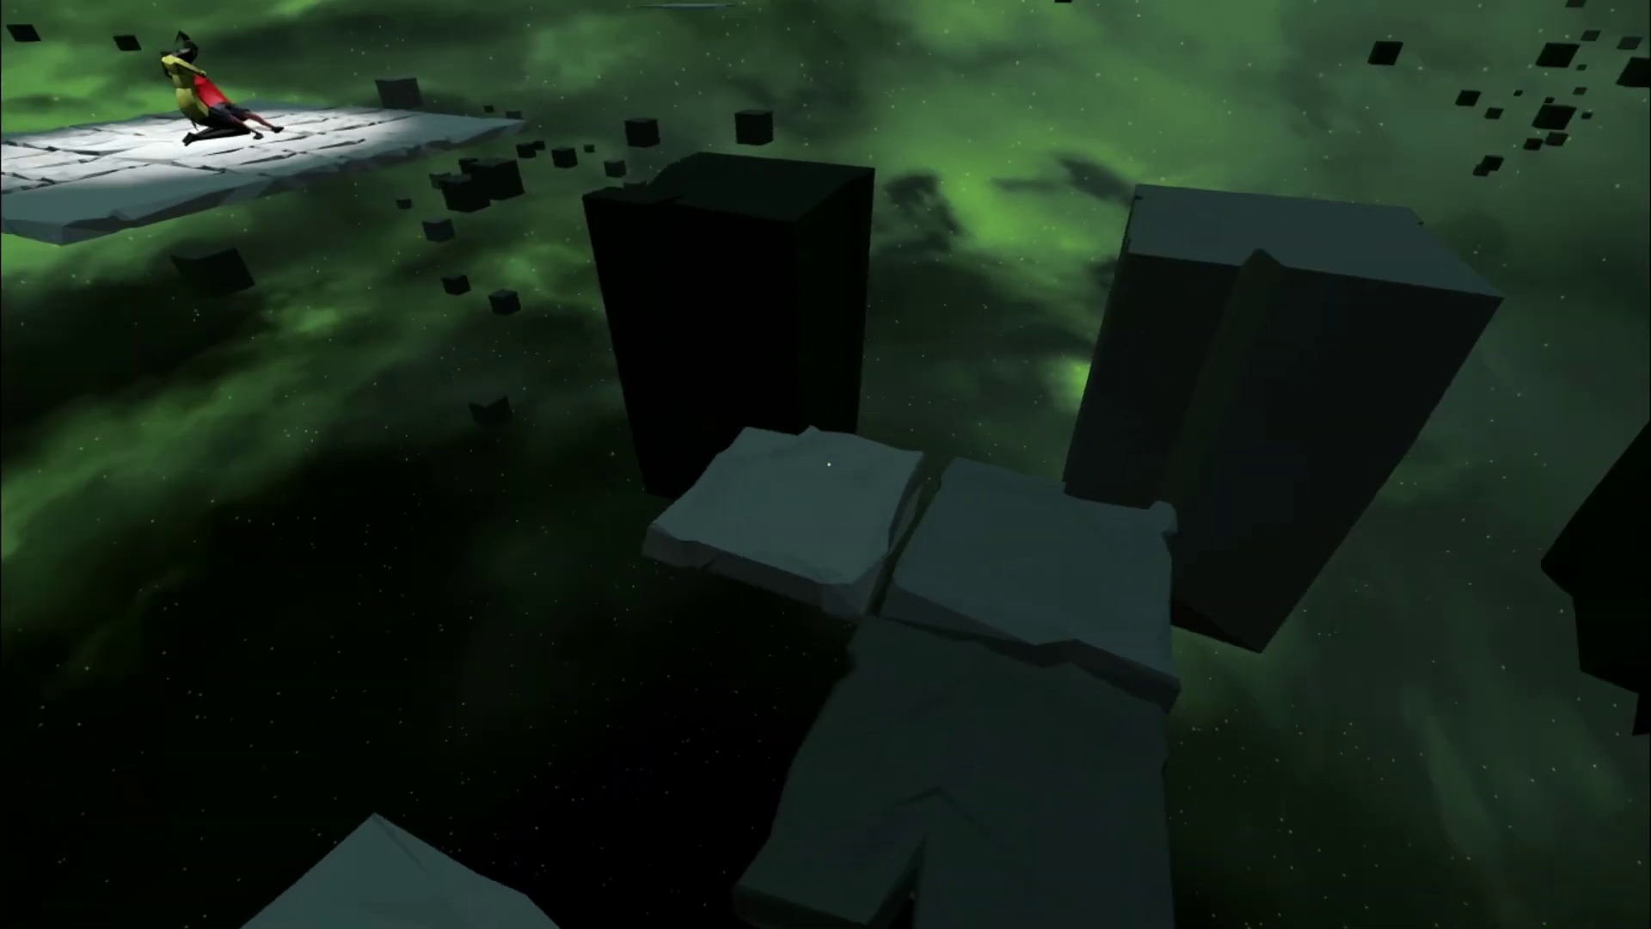
pyautogui.moveTo(826, 464); pyautogui.dragTo(825, 465)
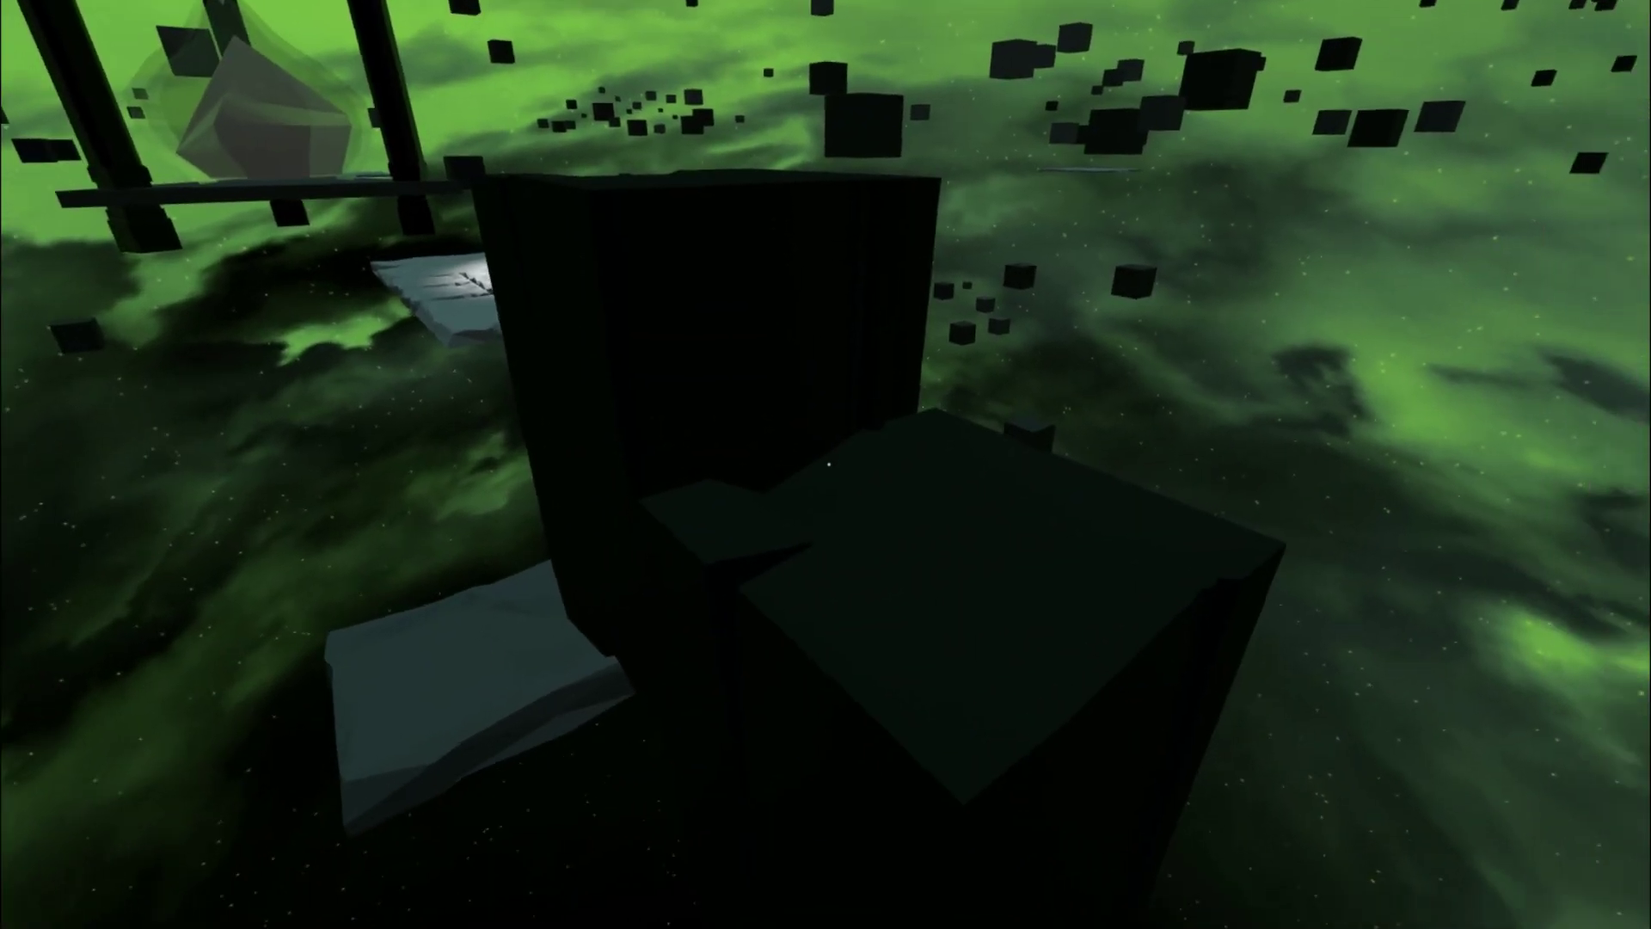
pyautogui.moveTo(825, 465); pyautogui.dragTo(825, 465)
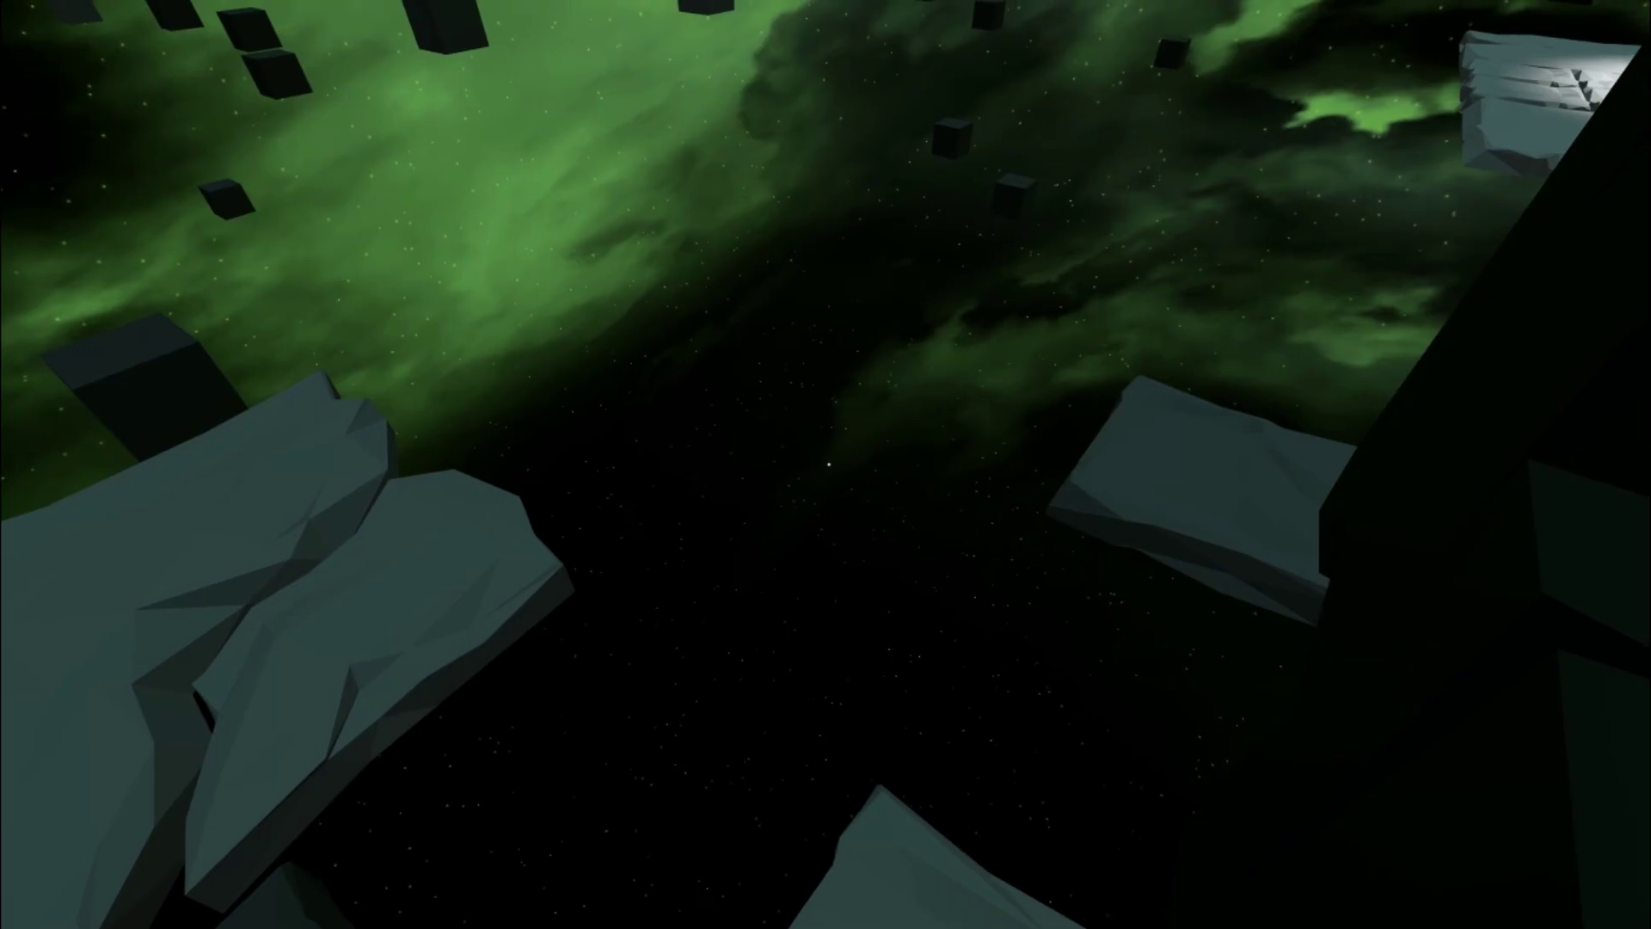
pyautogui.press('w')
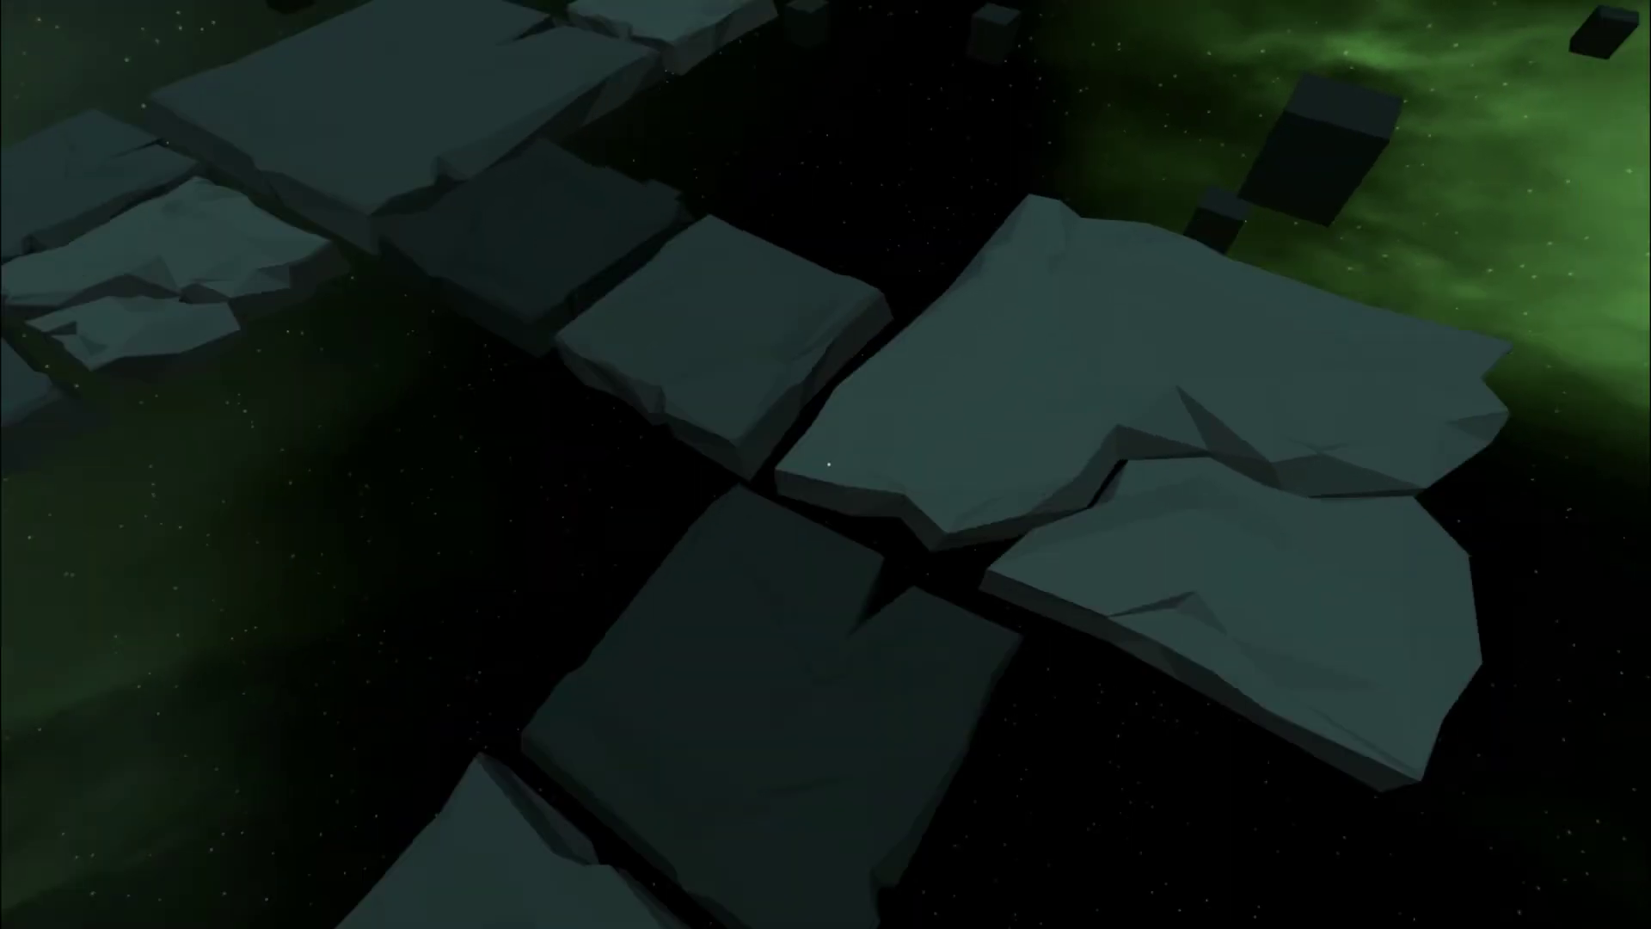
pyautogui.press('w')
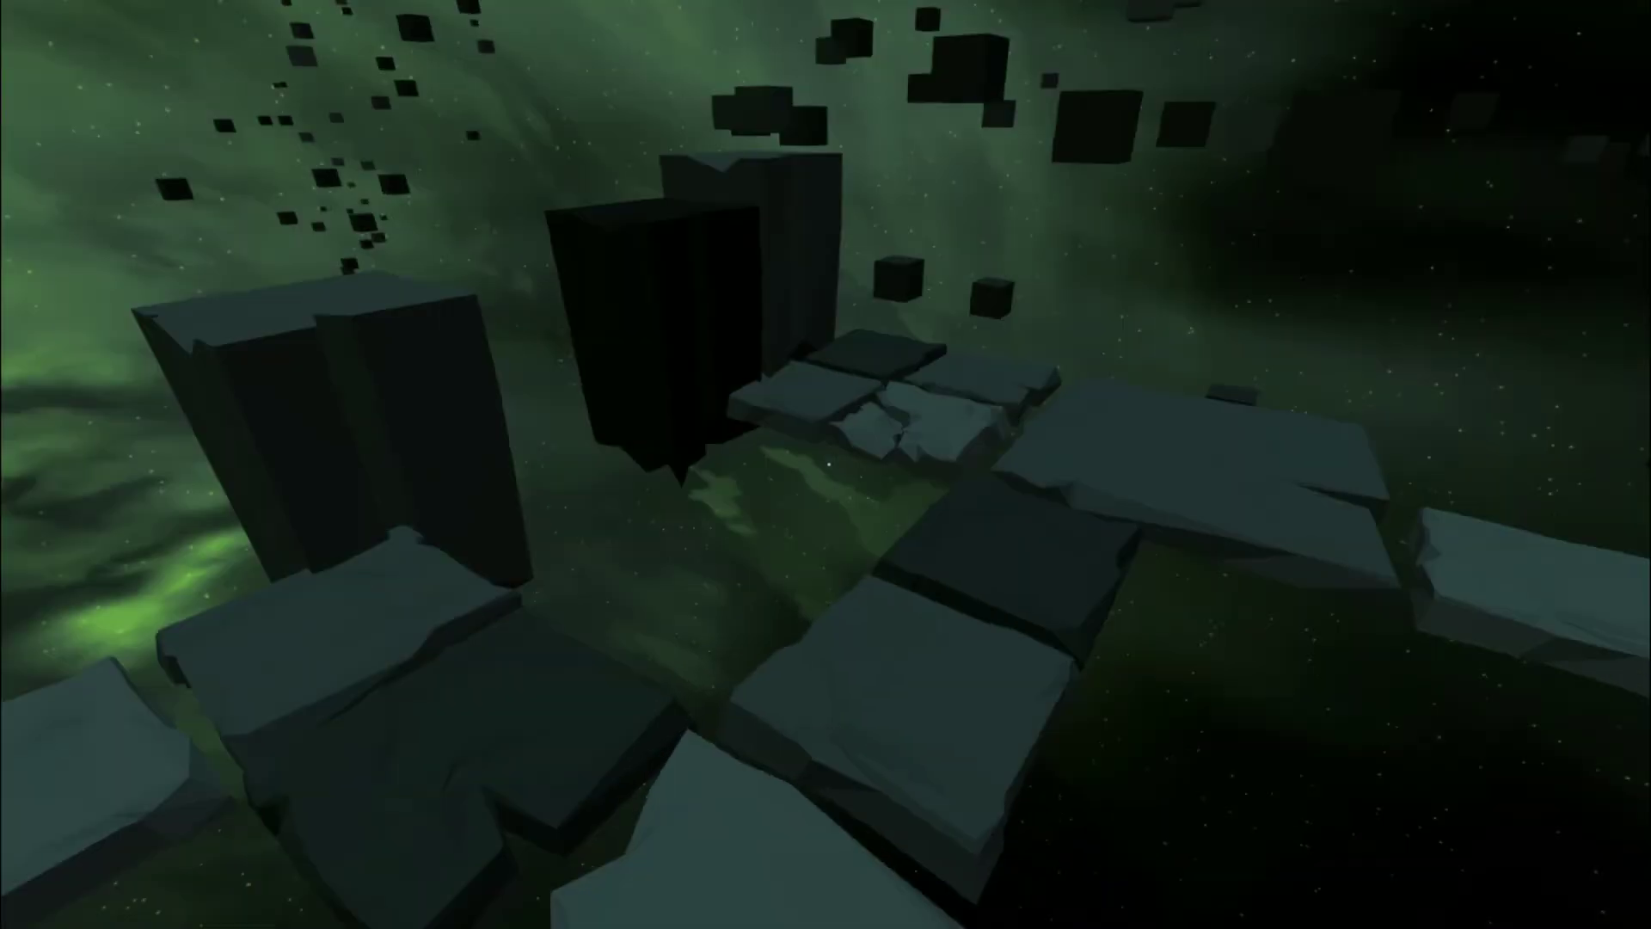
pyautogui.press('w')
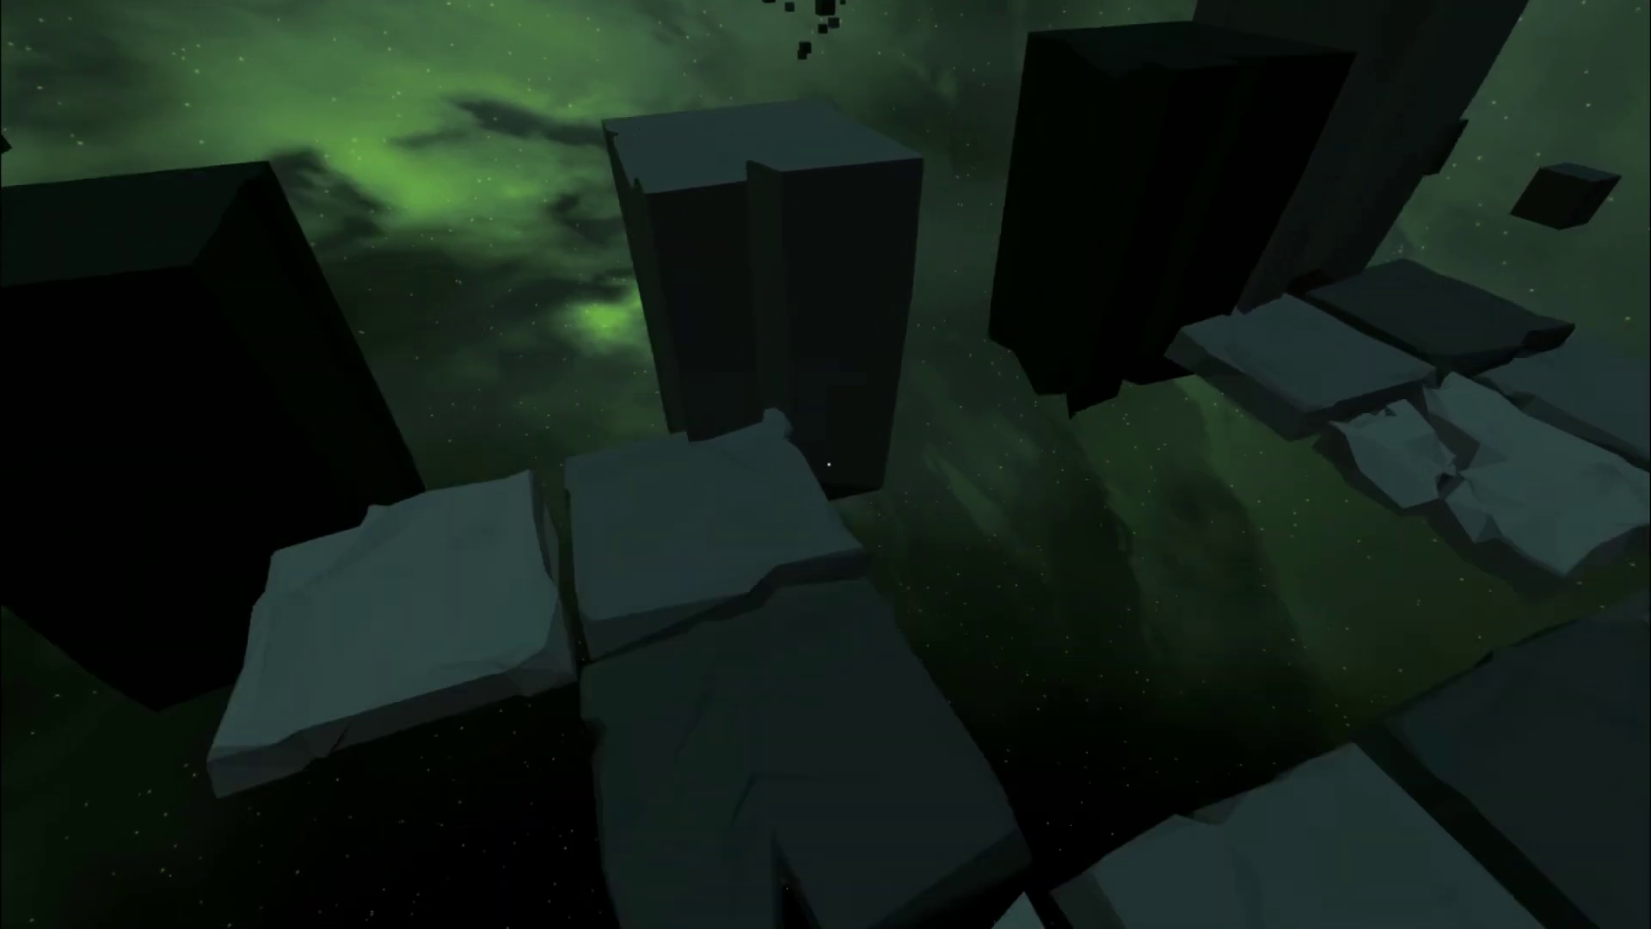
pyautogui.press('w')
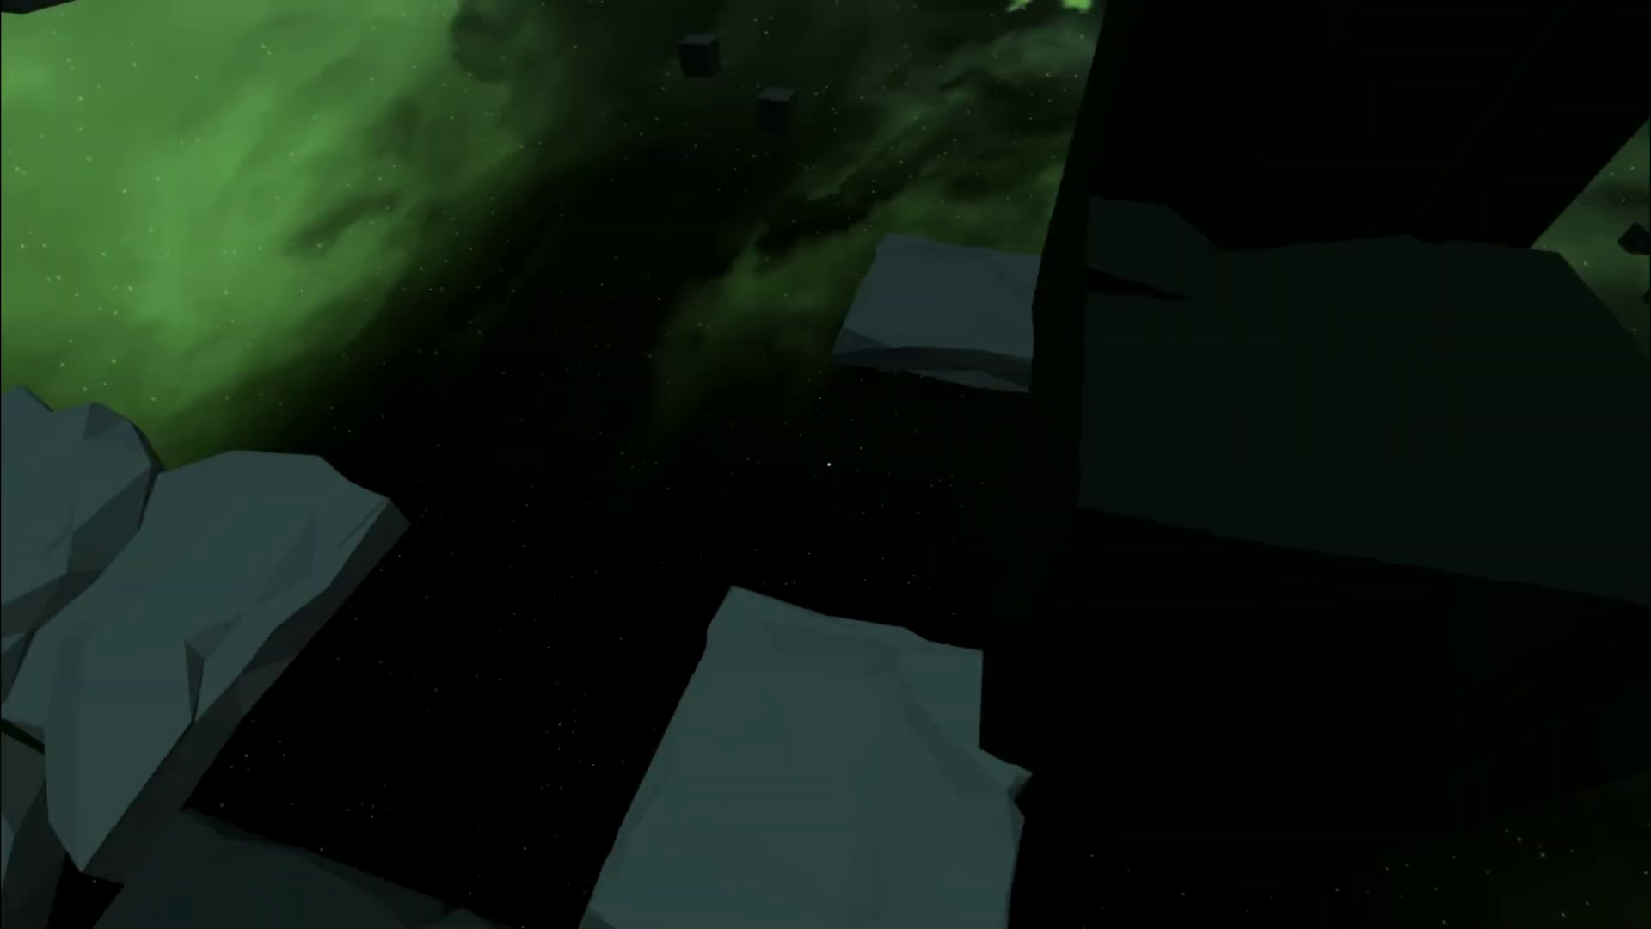
pyautogui.press('w')
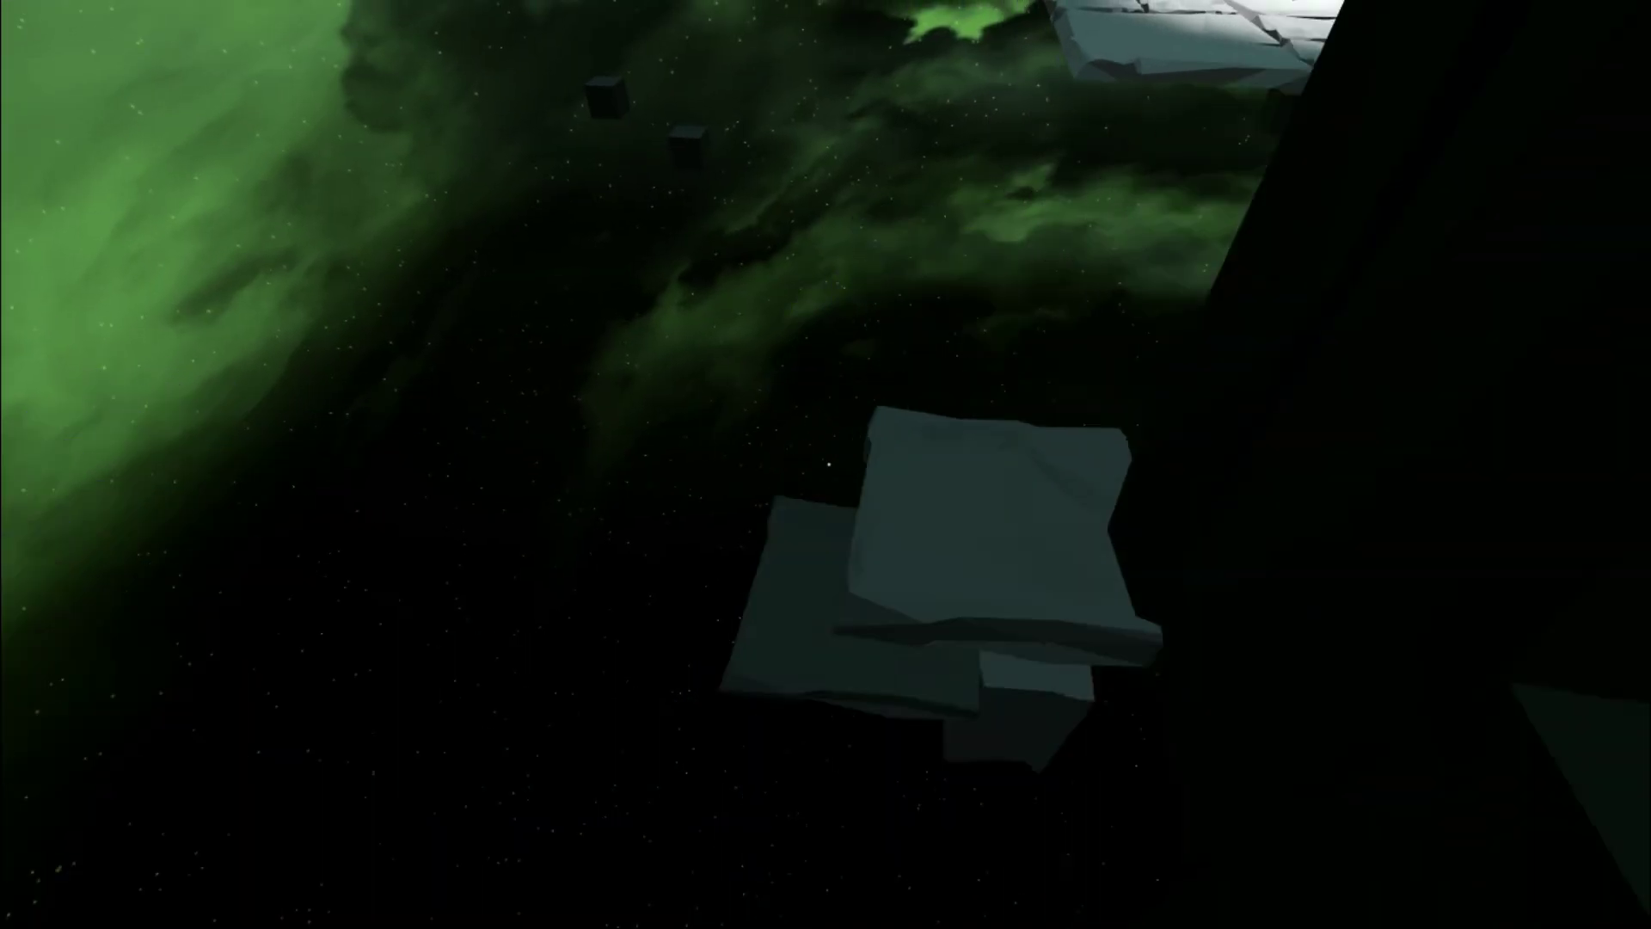